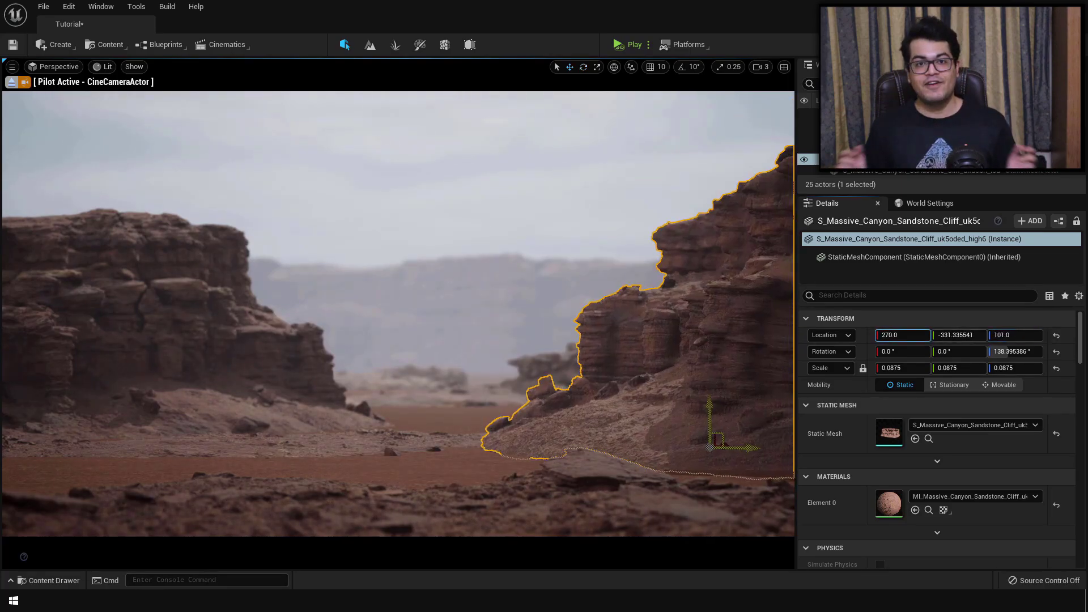
# Shift the right canyon cliff rightward and place a flat sandstone ground mesh from the Content Drawer.
pyautogui.moveTo(903, 334); pyautogui.dragTo(954, 335)
pyautogui.press('Escape')
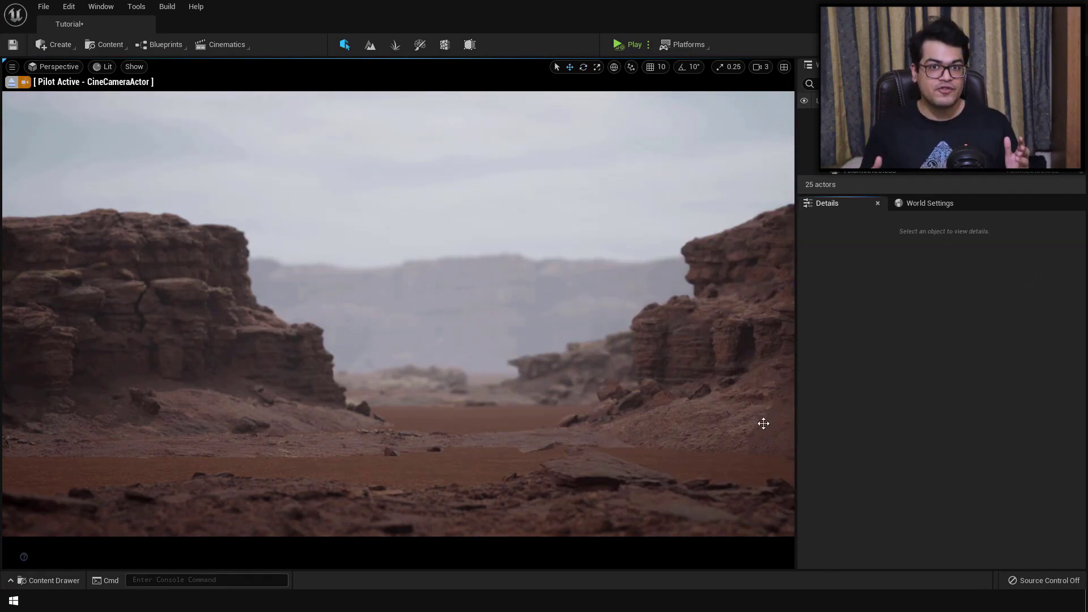
pyautogui.hotkey('ctrl', 'space')
pyautogui.moveTo(629, 465); pyautogui.dragTo(376, 453)
pyautogui.press('e')
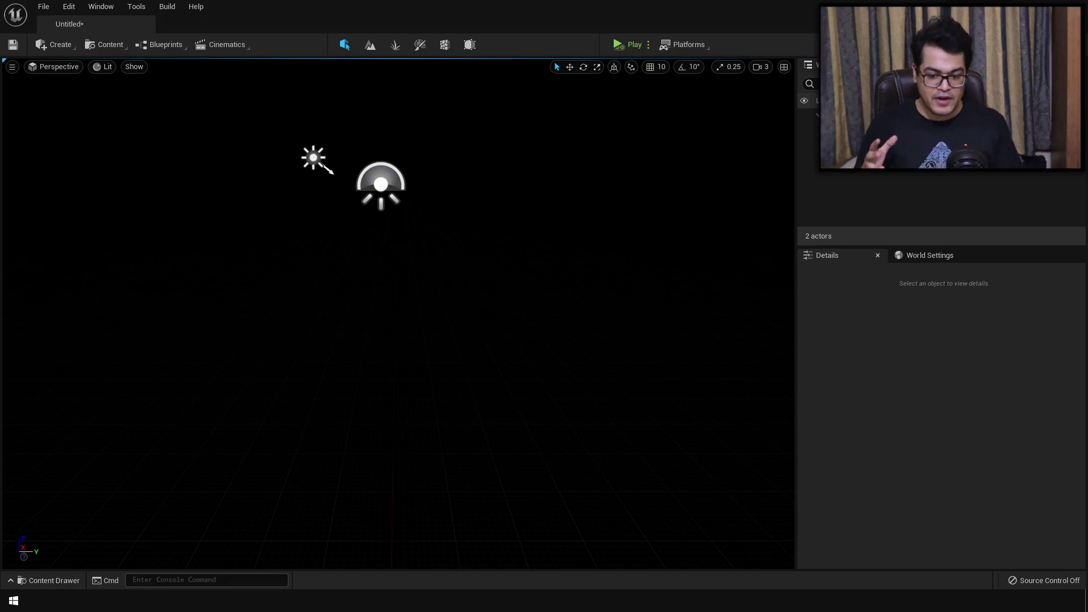
# Make the directional light Movable at 4.0 lux and adjust its 'atmos' filtered properties.
pyautogui.click(375, 182)
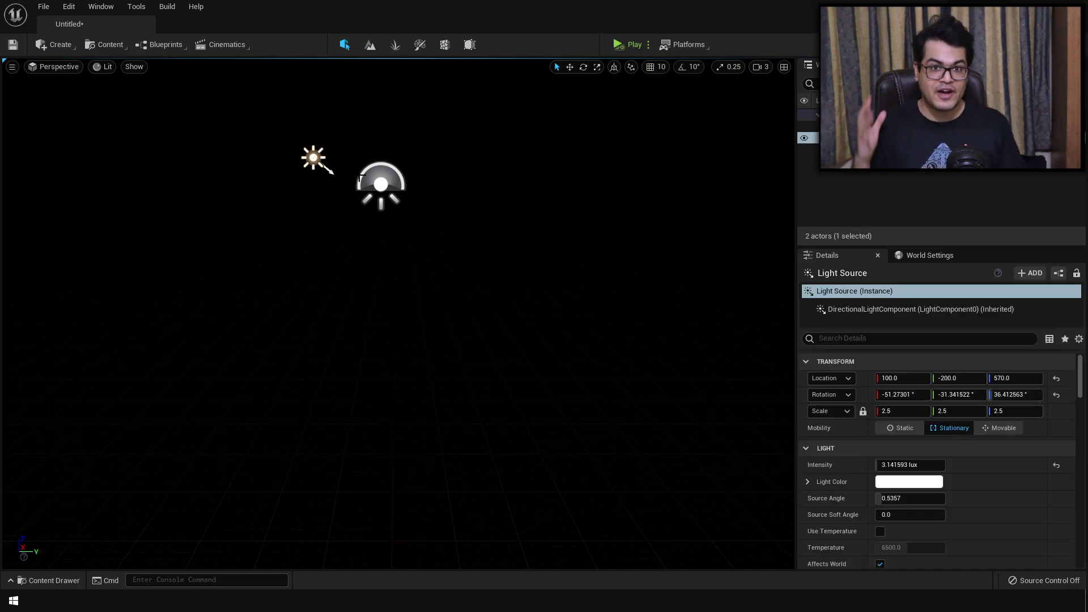
pyautogui.click(314, 157)
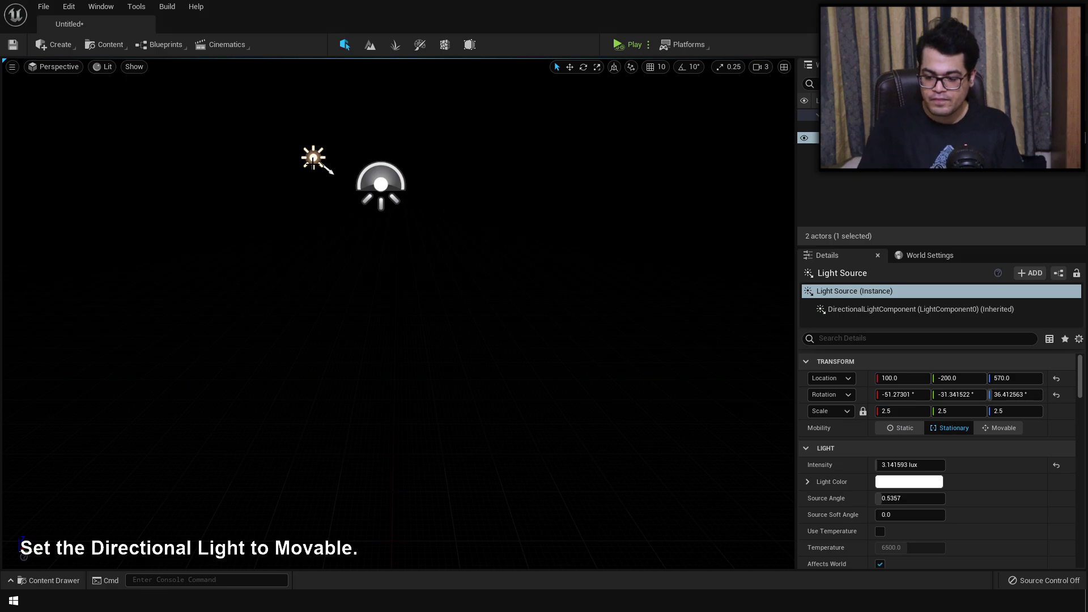
pyautogui.click(991, 430)
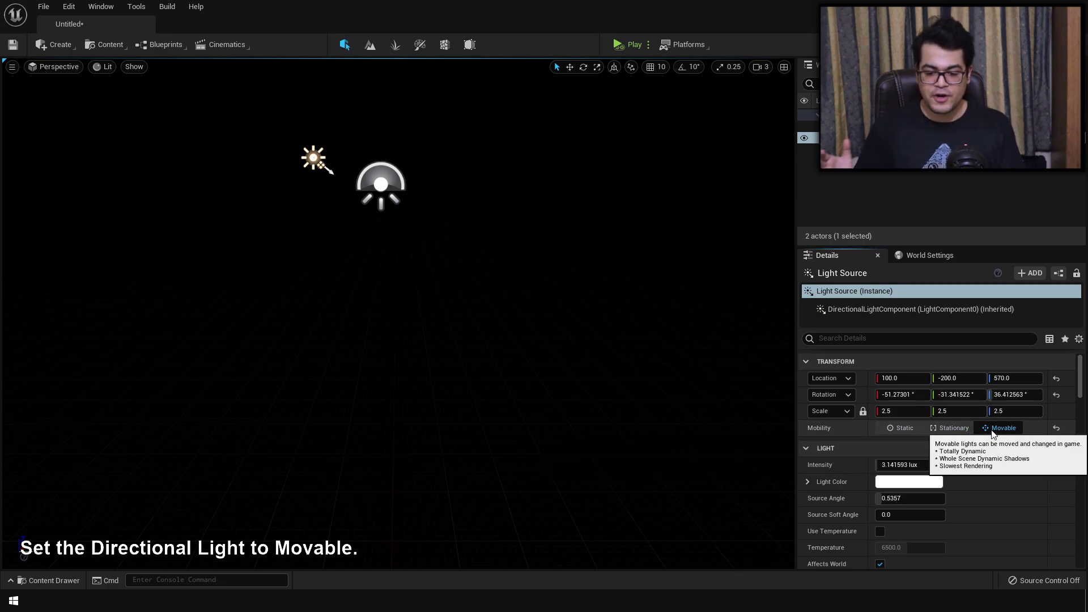
pyautogui.click(913, 464)
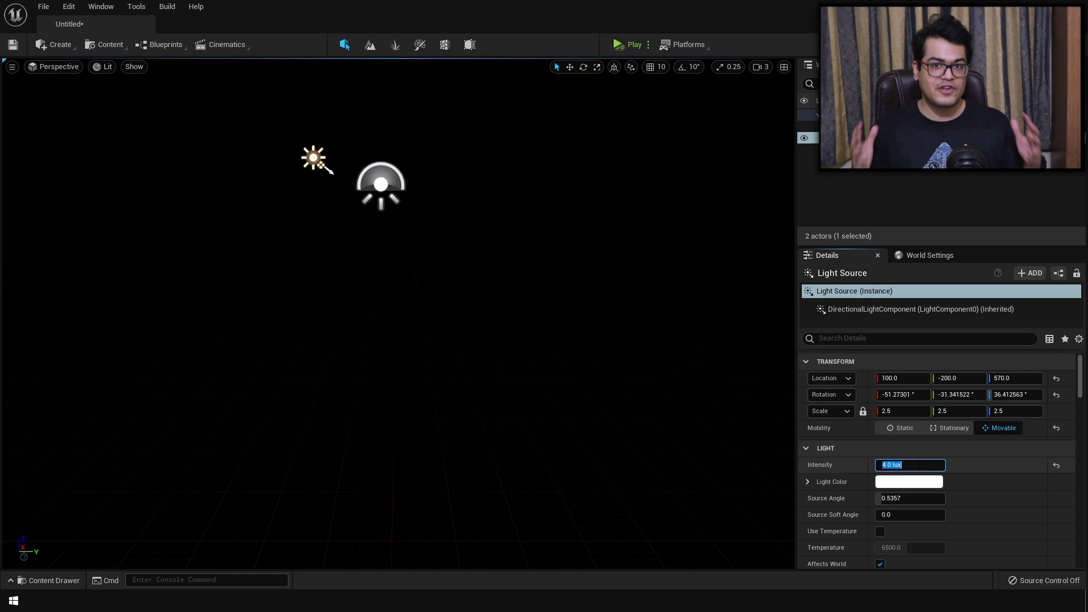
pyautogui.write('4')
pyautogui.press('Return')
pyautogui.click(878, 338)
pyautogui.write('atmos')
pyautogui.click(879, 379)
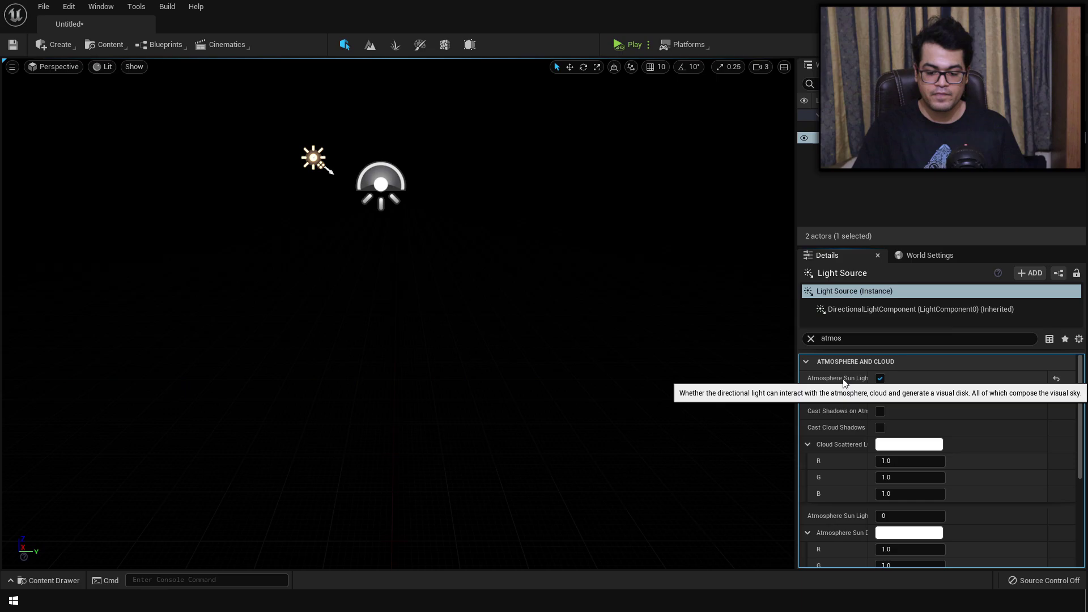
pyautogui.click(811, 339)
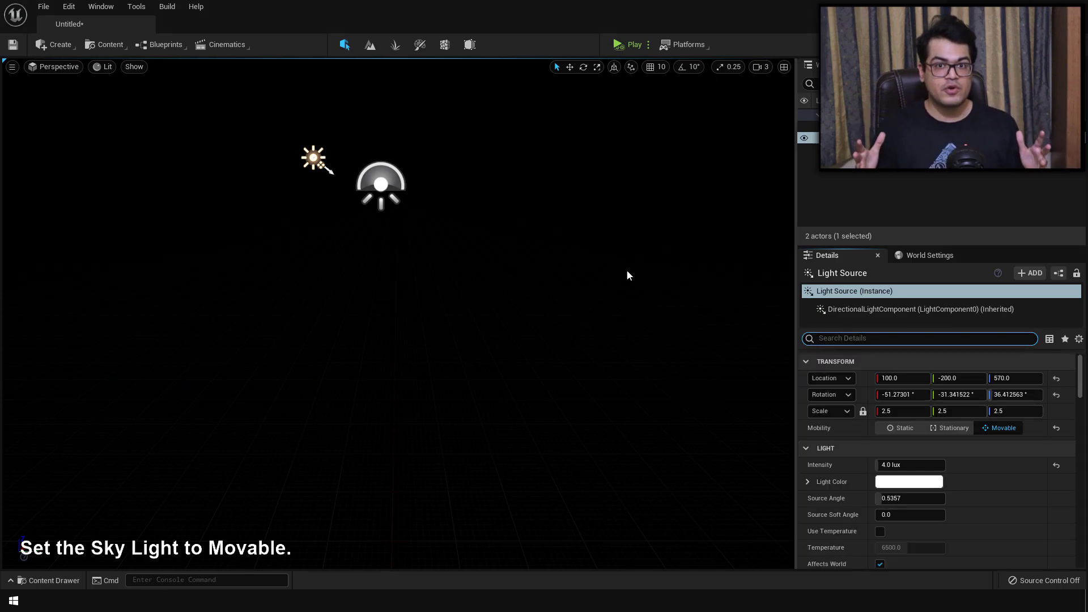
# Set the SkyLight to Movable with Real Time Capture enabled.
pyautogui.click(380, 181)
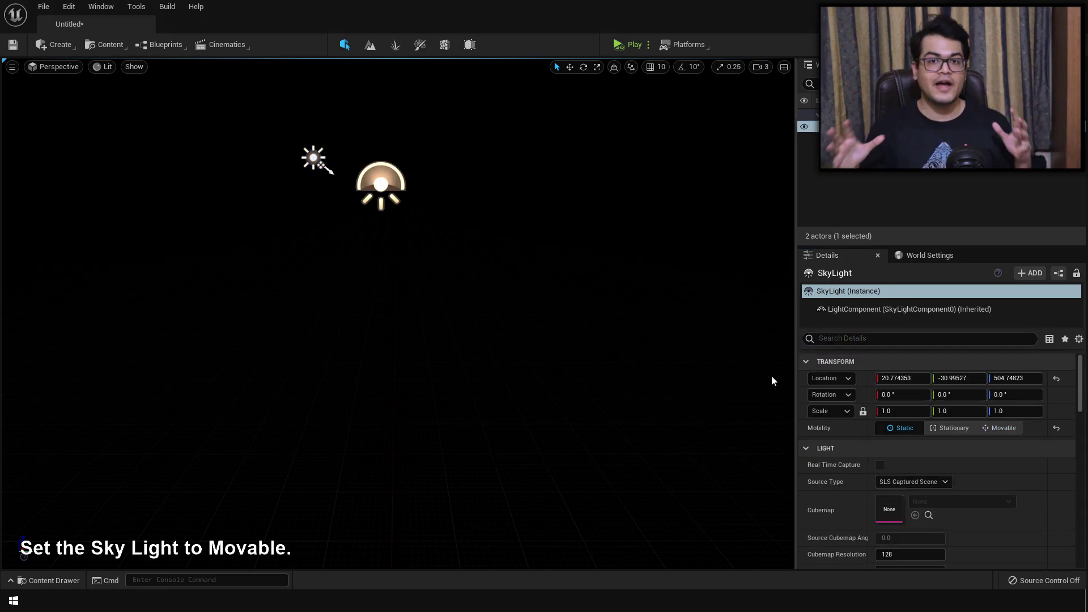
pyautogui.click(1000, 429)
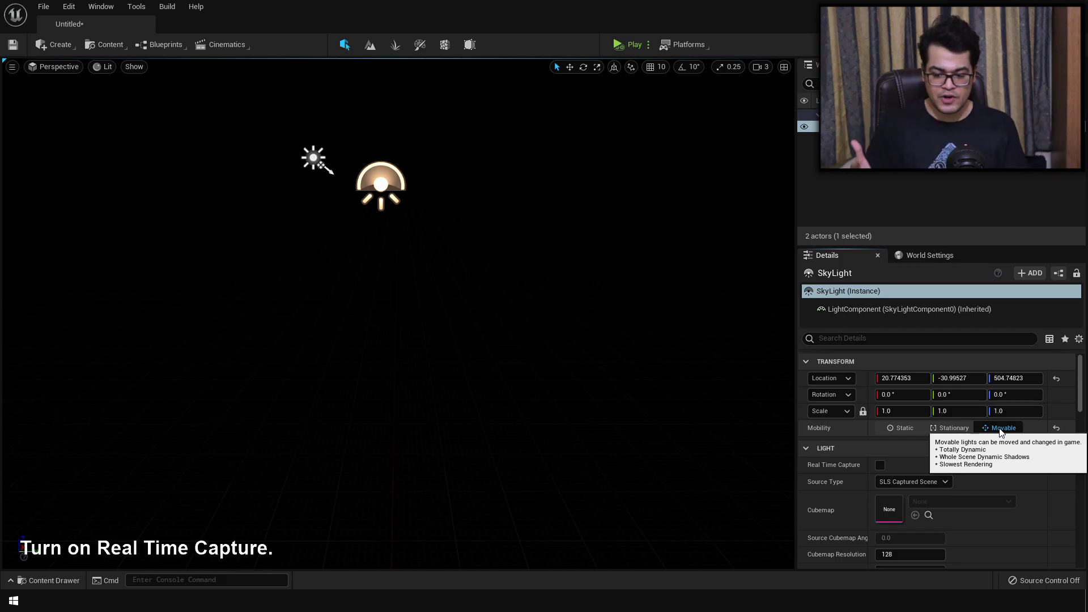
pyautogui.click(879, 464)
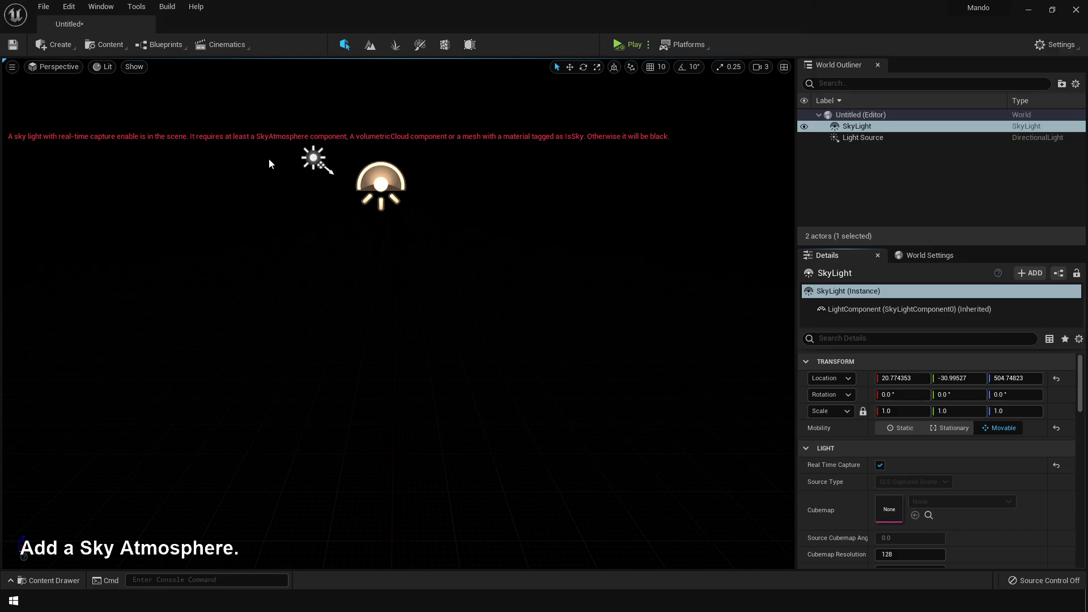
# Add a Sky Atmosphere for a blue sky and swing the sun high using Ctrl+L.
pyautogui.click(68, 46)
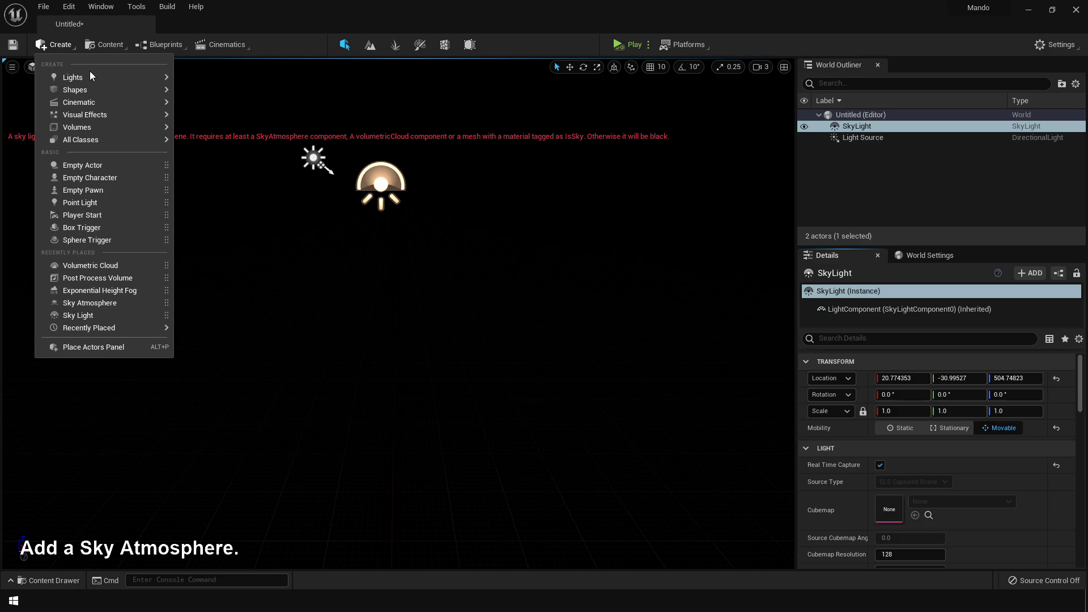
pyautogui.moveTo(110, 116)
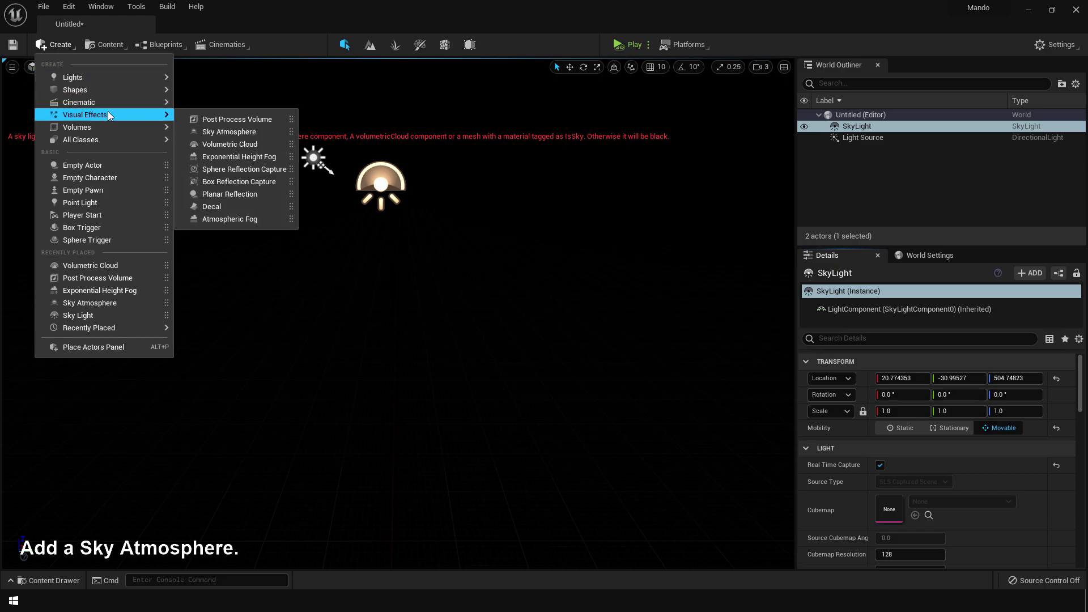
pyautogui.click(227, 132)
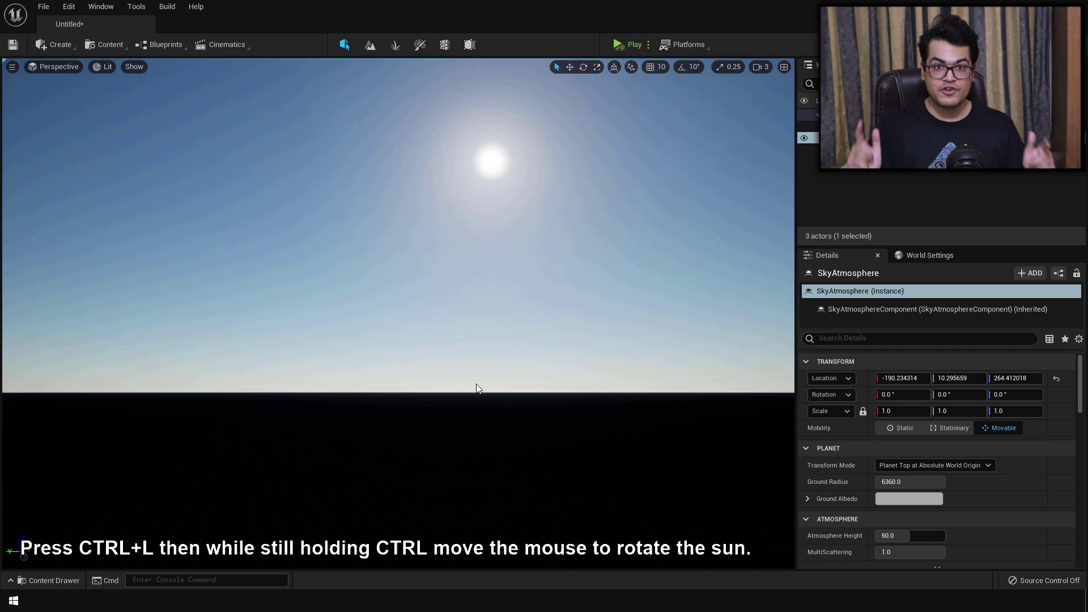
pyautogui.hotkey('ctrl', 'l')
pyautogui.hotkey('ctrl', 'l')
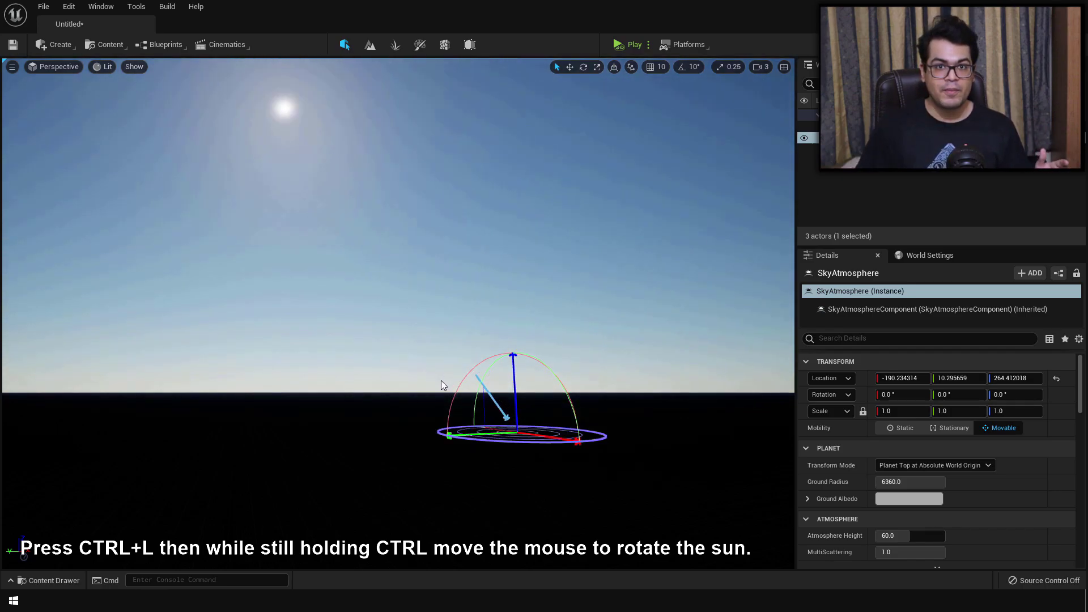
pyautogui.hotkey('ctrl', 'l')
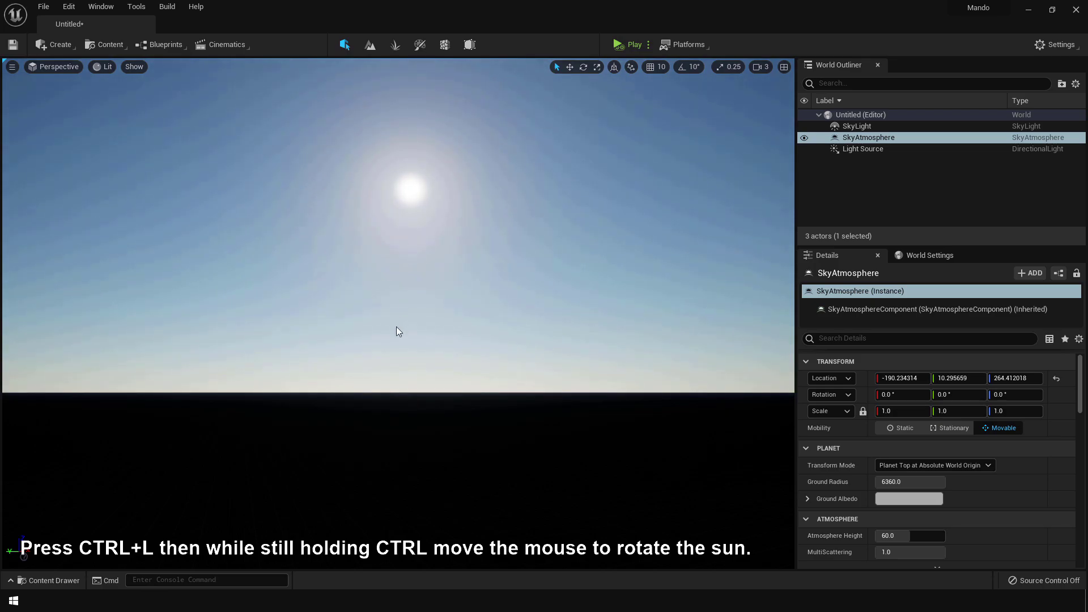
# Add an Exponential Height Fog and set its Fog Inscattering colour to black.
pyautogui.click(67, 44)
pyautogui.moveTo(101, 118)
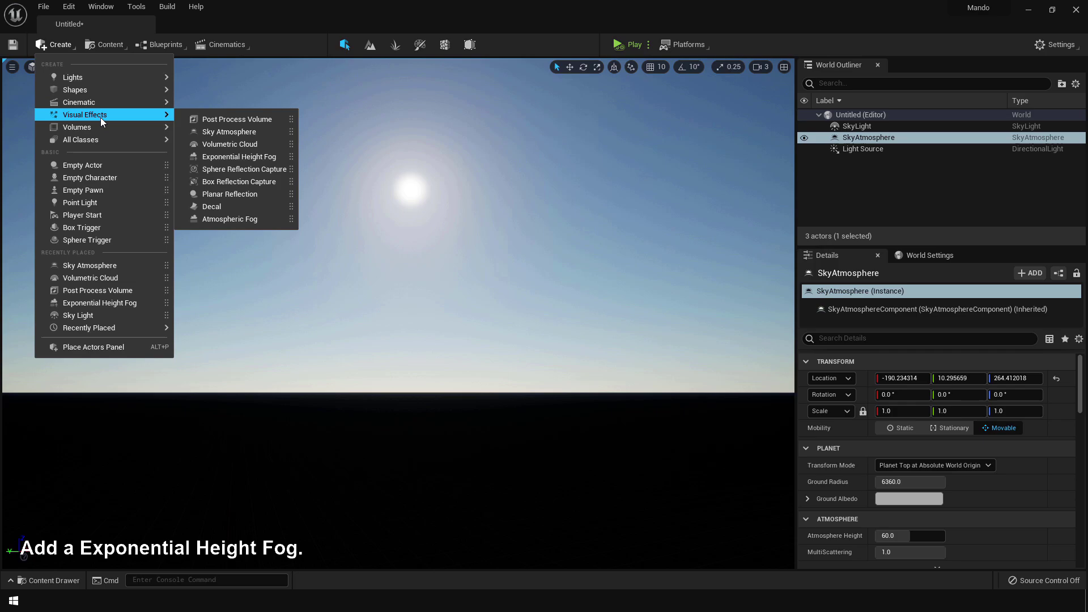
pyautogui.click(251, 156)
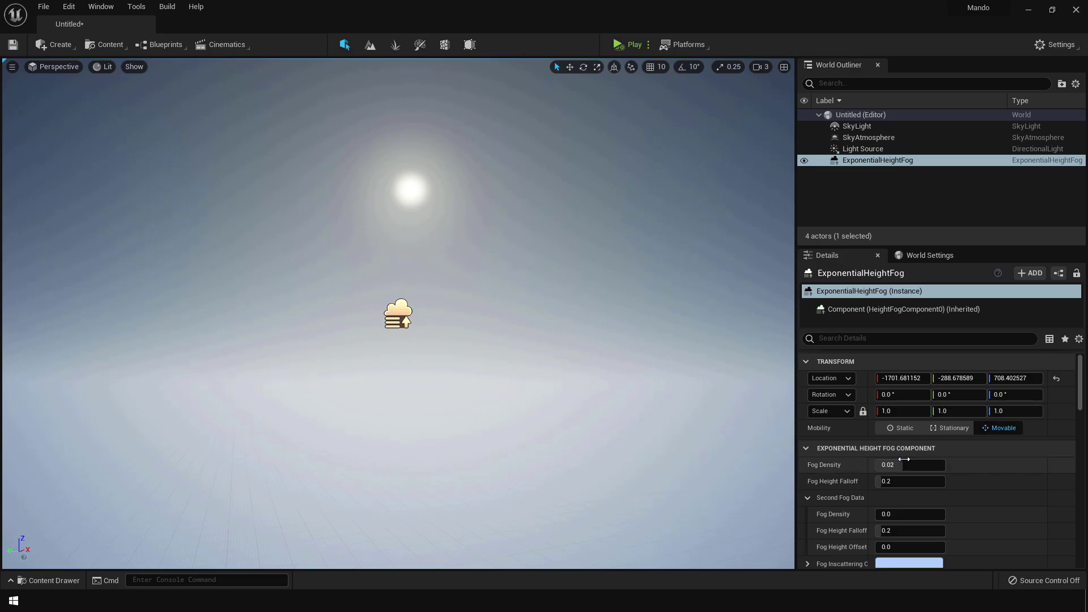
pyautogui.click(910, 465)
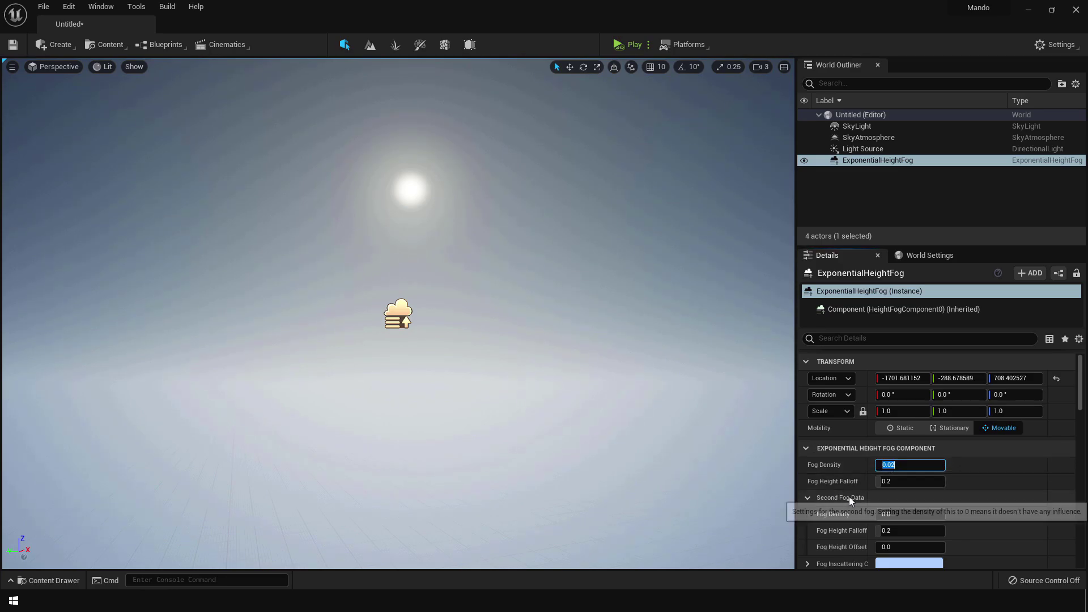
pyautogui.scroll(-3, 849, 496)
pyautogui.click(893, 439)
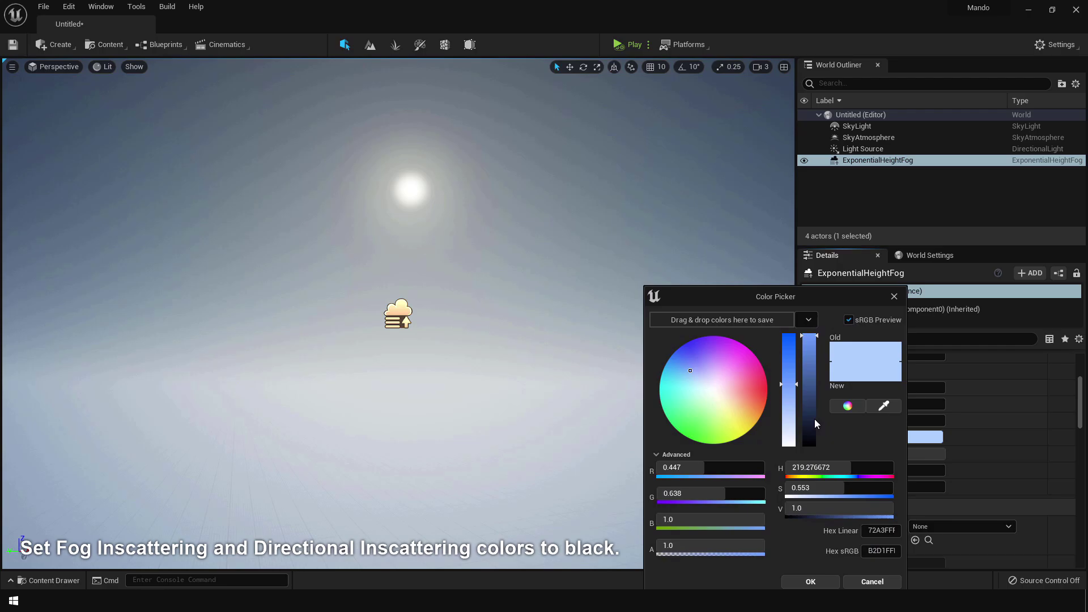
pyautogui.moveTo(812, 419); pyautogui.dragTo(812, 450)
pyautogui.click(810, 582)
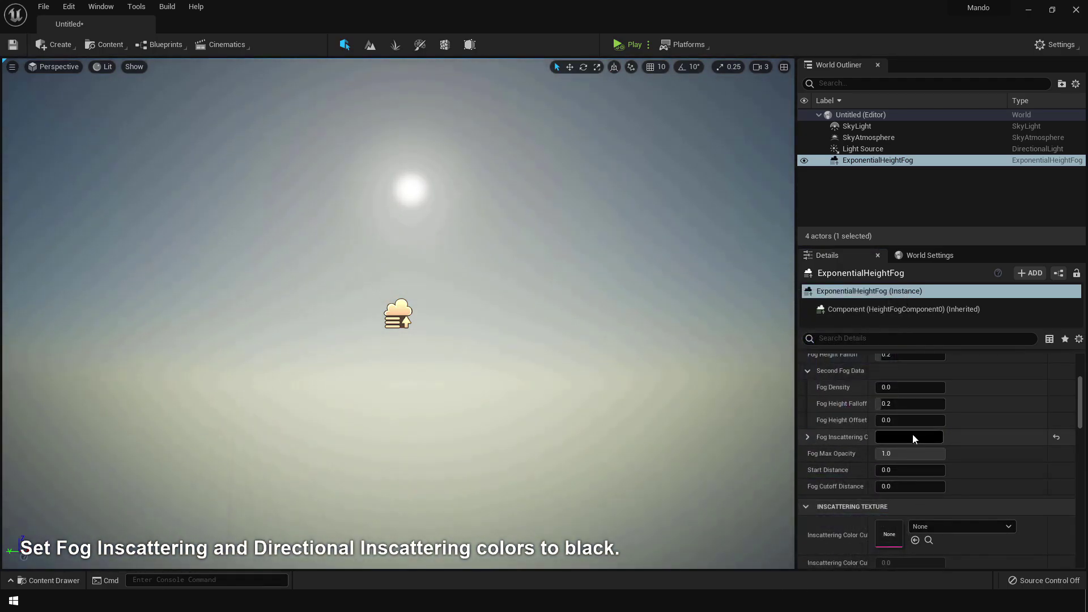
# Set the fog's Directional Inscattering colour to black and enable Volumetric Fog.
pyautogui.scroll(-5, 912, 434)
pyautogui.click(909, 430)
pyautogui.moveTo(823, 417); pyautogui.dragTo(824, 448)
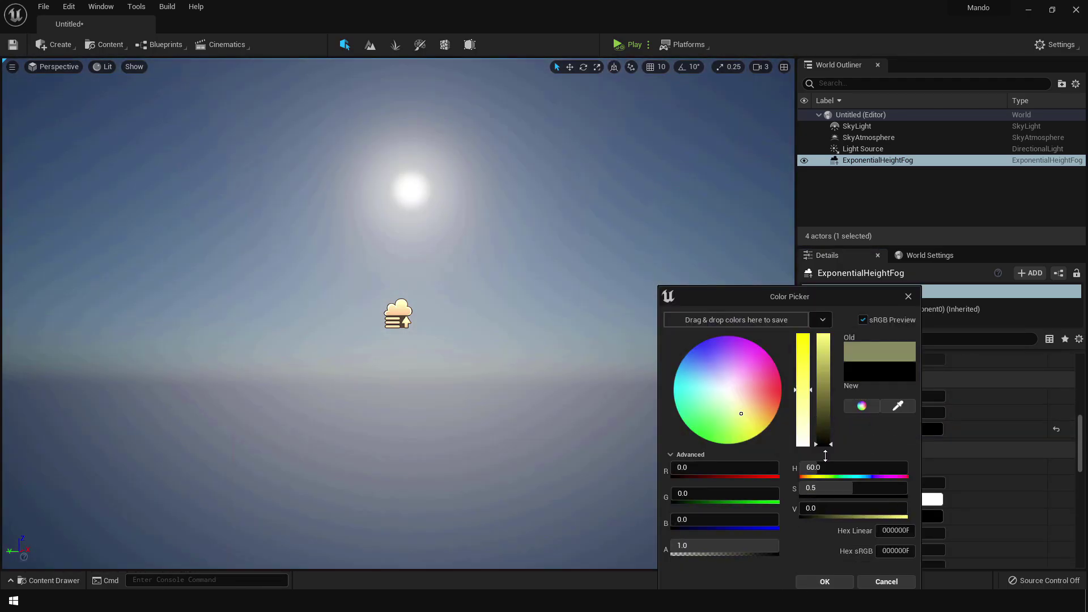
pyautogui.click(825, 581)
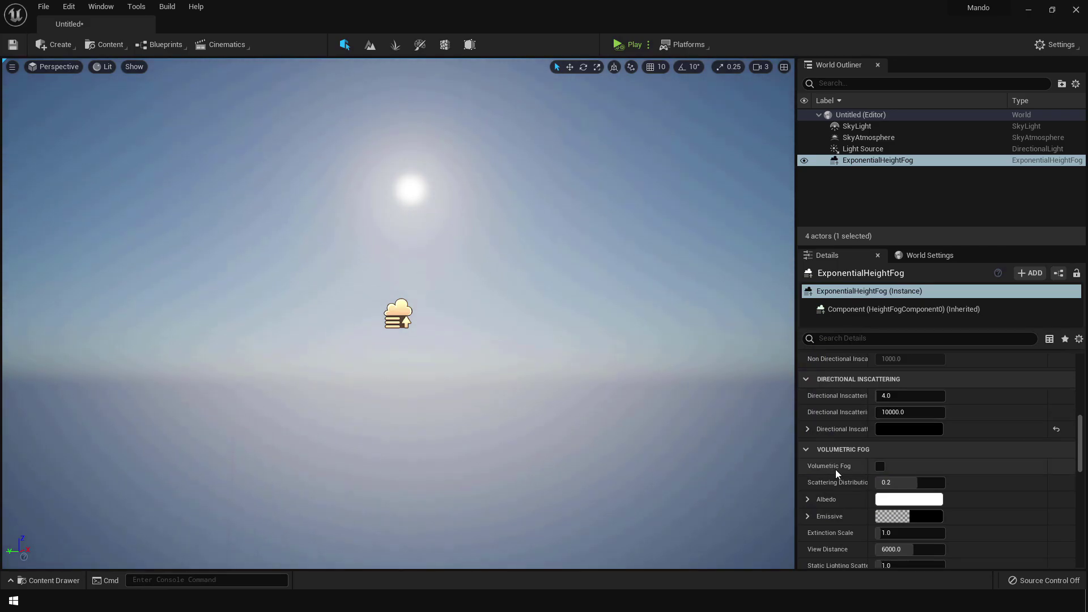
pyautogui.click(879, 467)
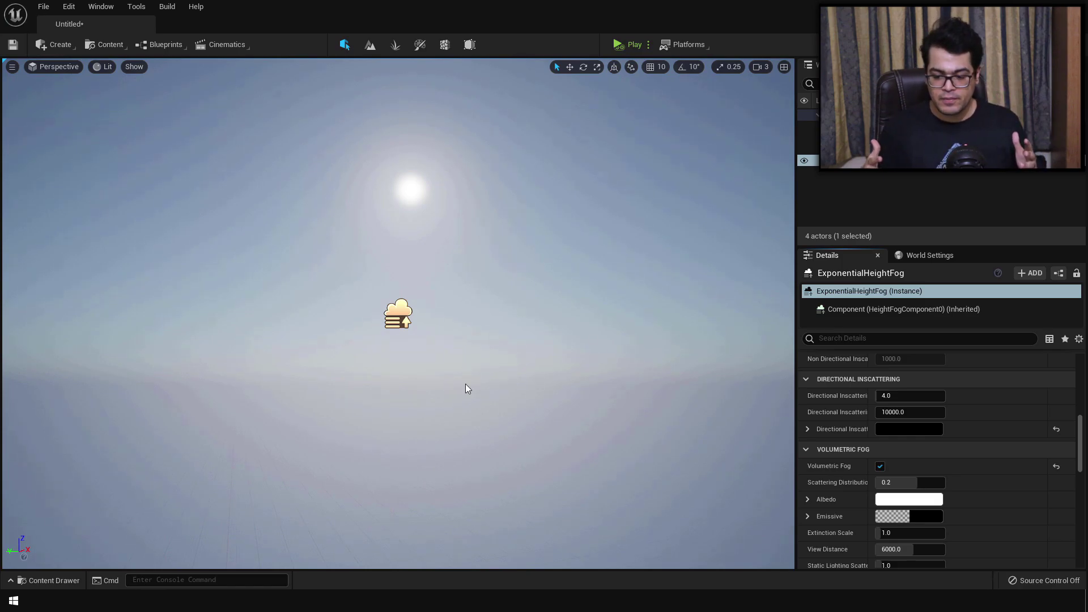
pyautogui.click(64, 11)
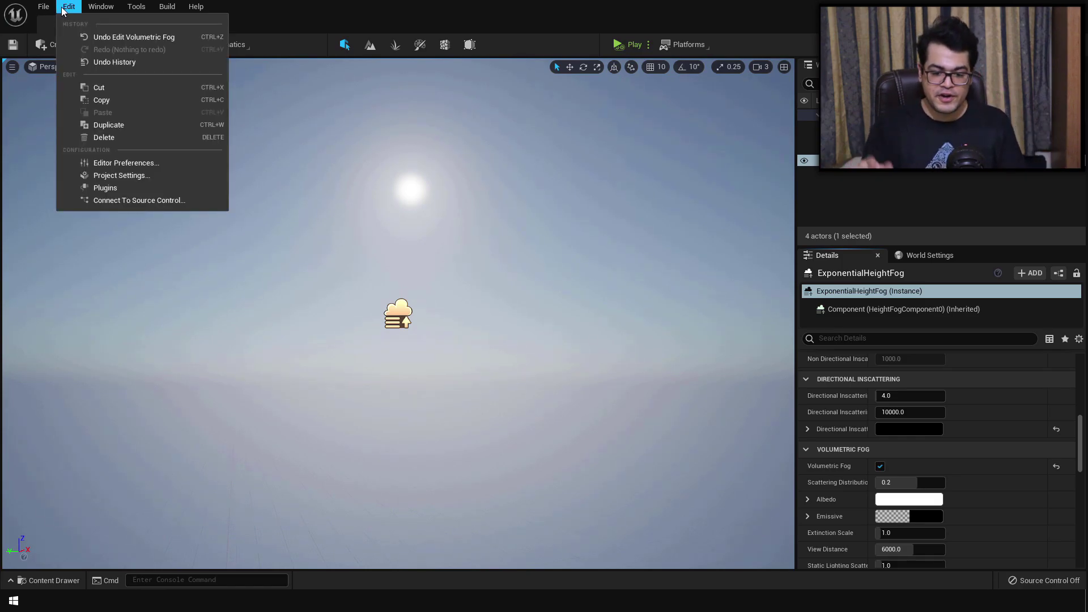
pyautogui.click(124, 176)
pyautogui.write('fog')
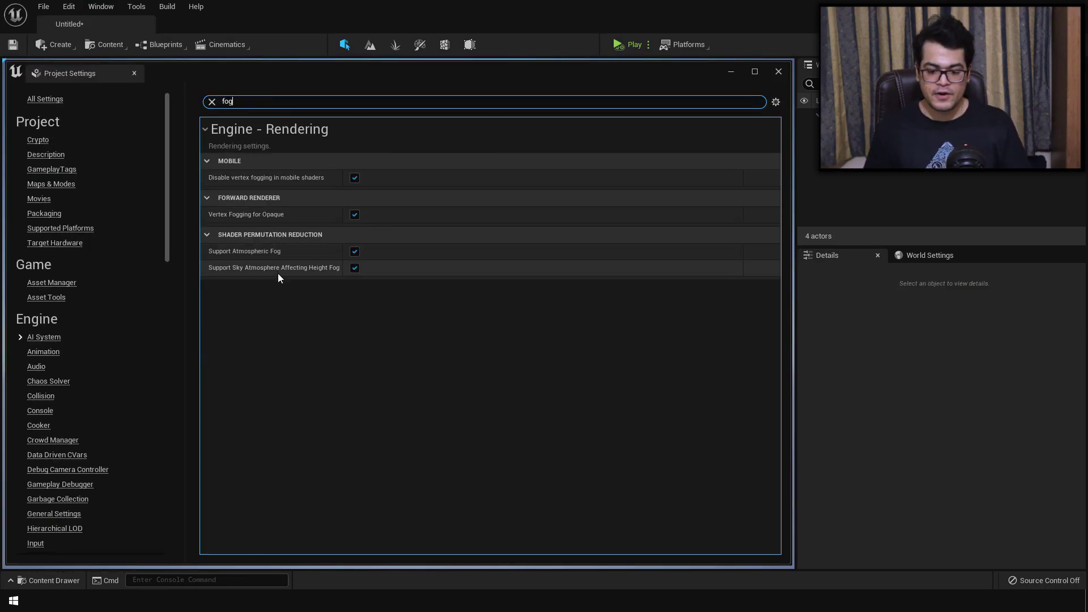
pyautogui.moveTo(308, 274)
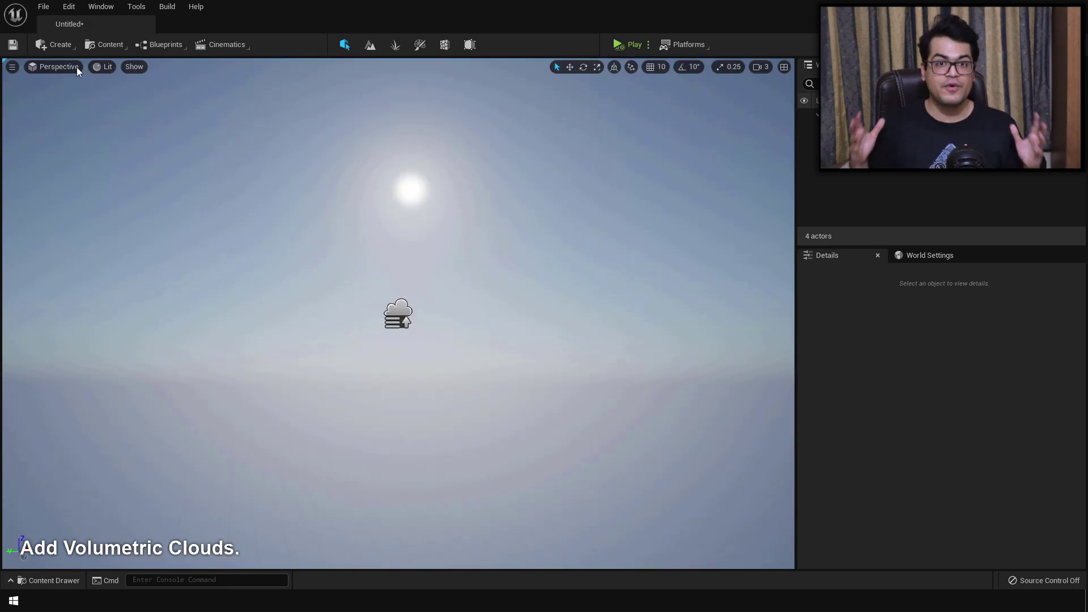
pyautogui.click(66, 48)
pyautogui.moveTo(110, 116)
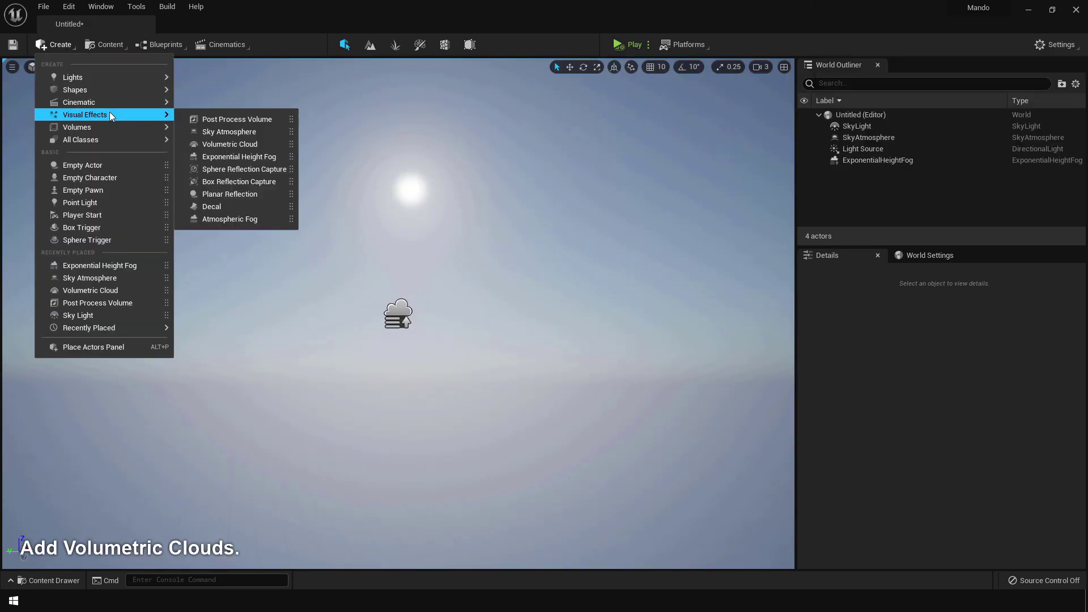
pyautogui.click(215, 144)
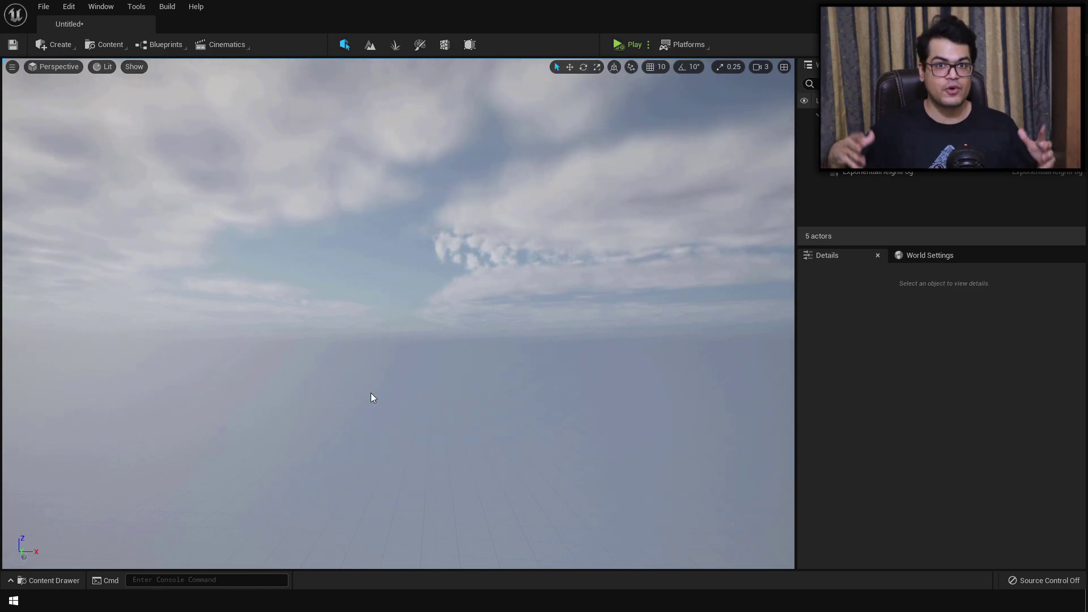
# Create a default-settings Landscape in Landscape mode, then return to Select mode and tilt down.
pyautogui.click(369, 47)
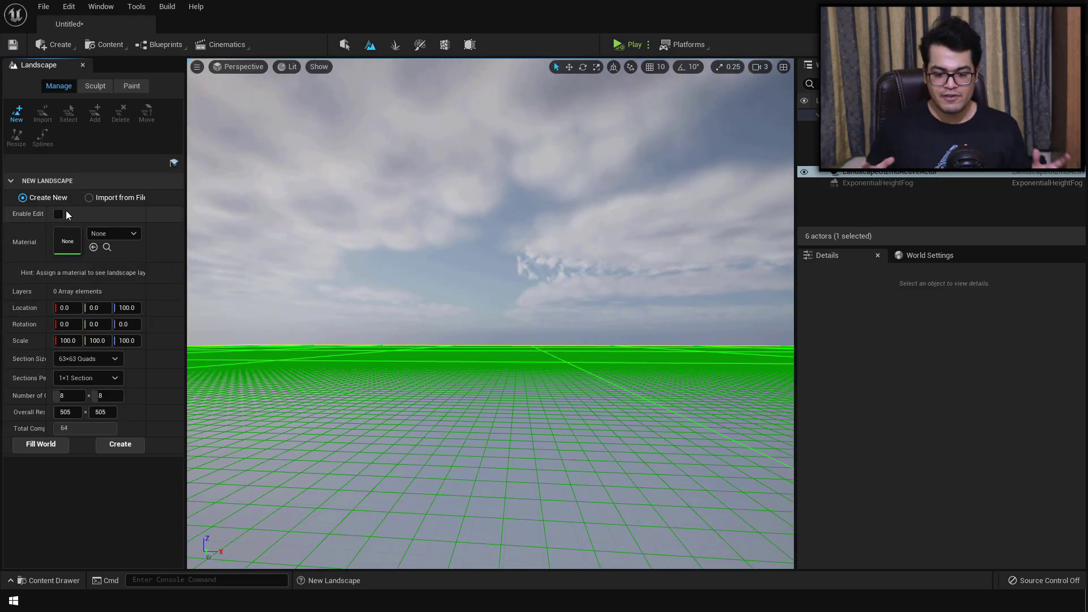
pyautogui.click(120, 445)
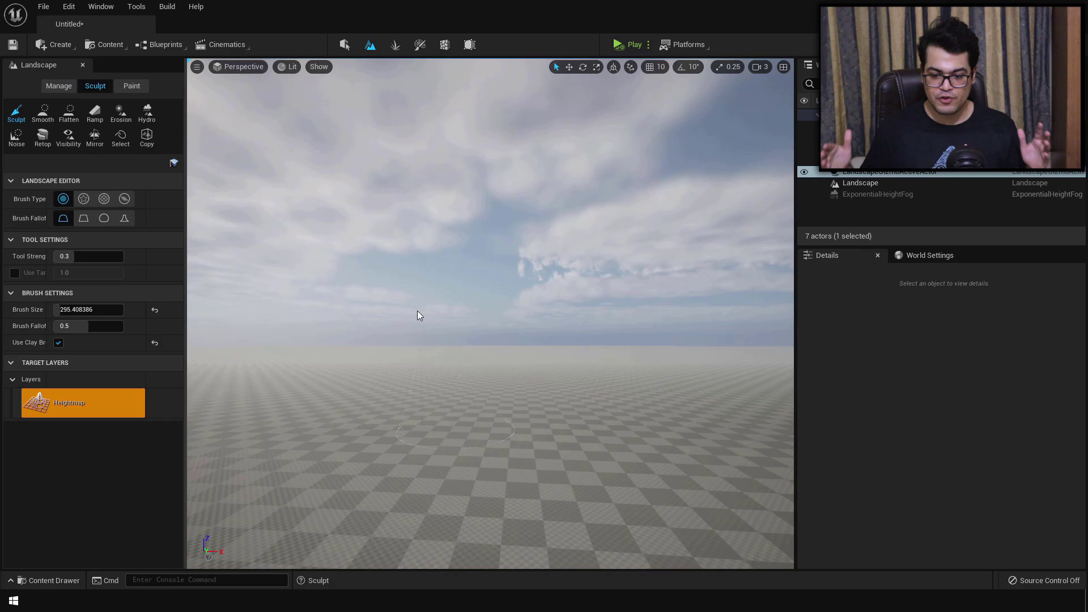
pyautogui.click(344, 45)
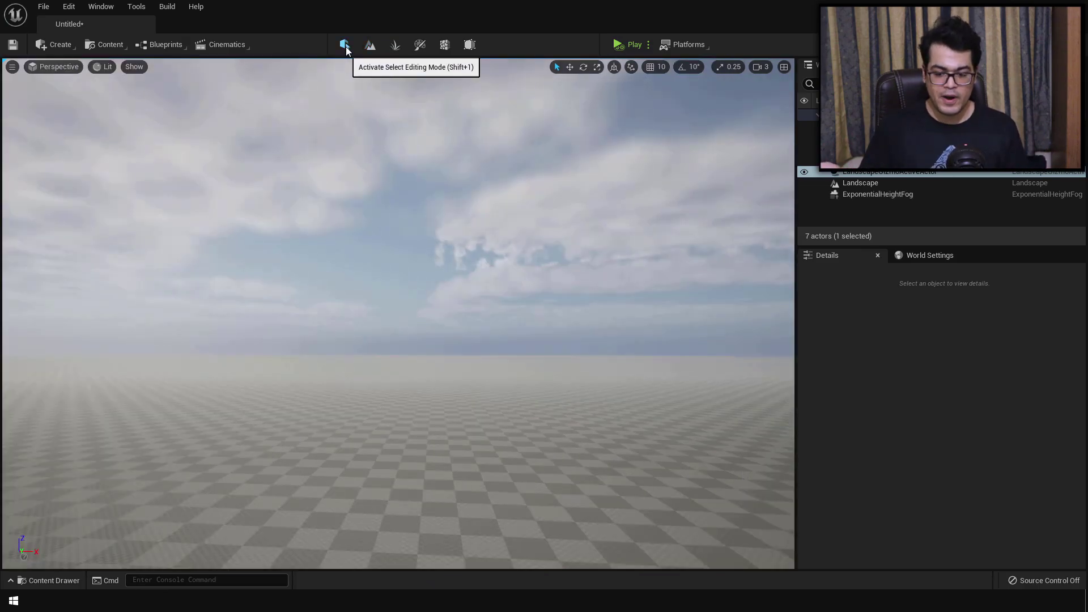
pyautogui.moveTo(397, 255)
pyautogui.mouseDown(button='right')
pyautogui.moveTo(386, 340)
pyautogui.moveTo(385, 238)
pyautogui.moveTo(386, 255)
pyautogui.mouseUp(button='right')
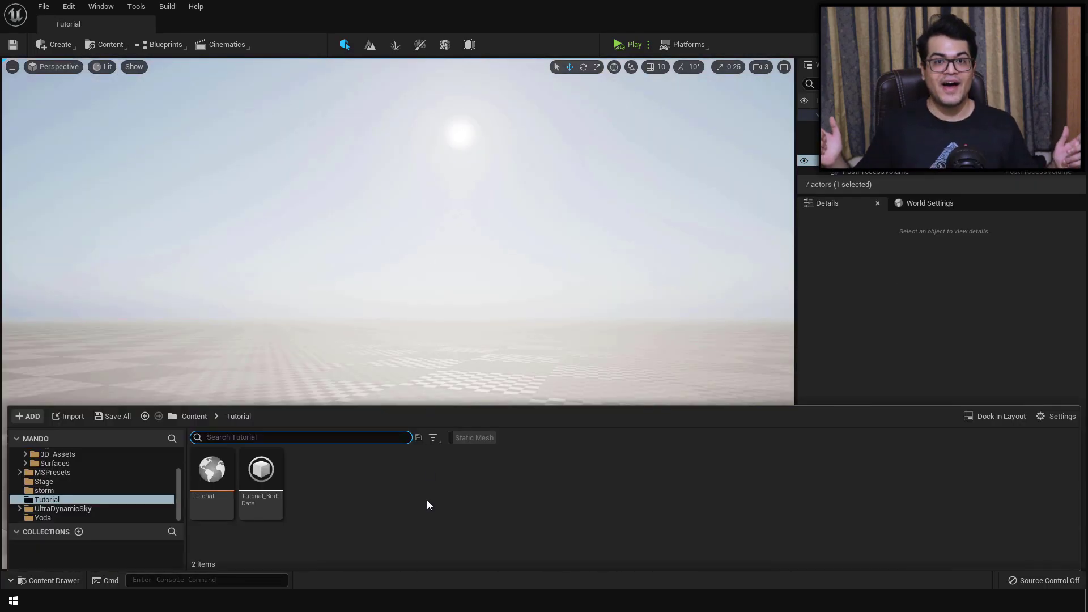
# Open Quixel Bridge via Add Quixel Content and scroll to the canyon rock and ground assets.
pyautogui.rightClick(429, 516)
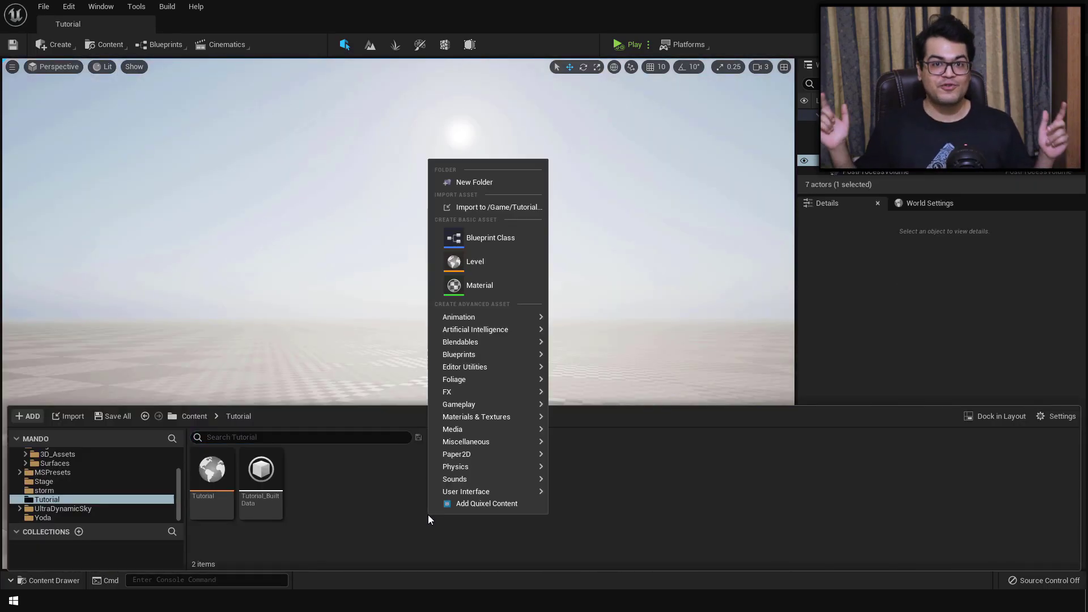
pyautogui.click(476, 504)
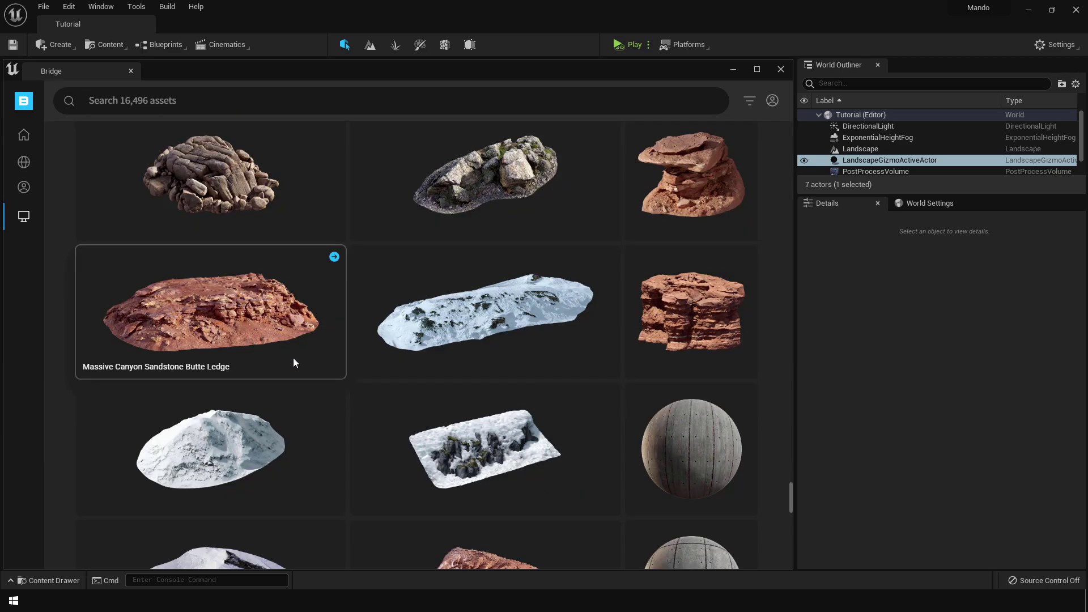
pyautogui.scroll(-5, 527, 266)
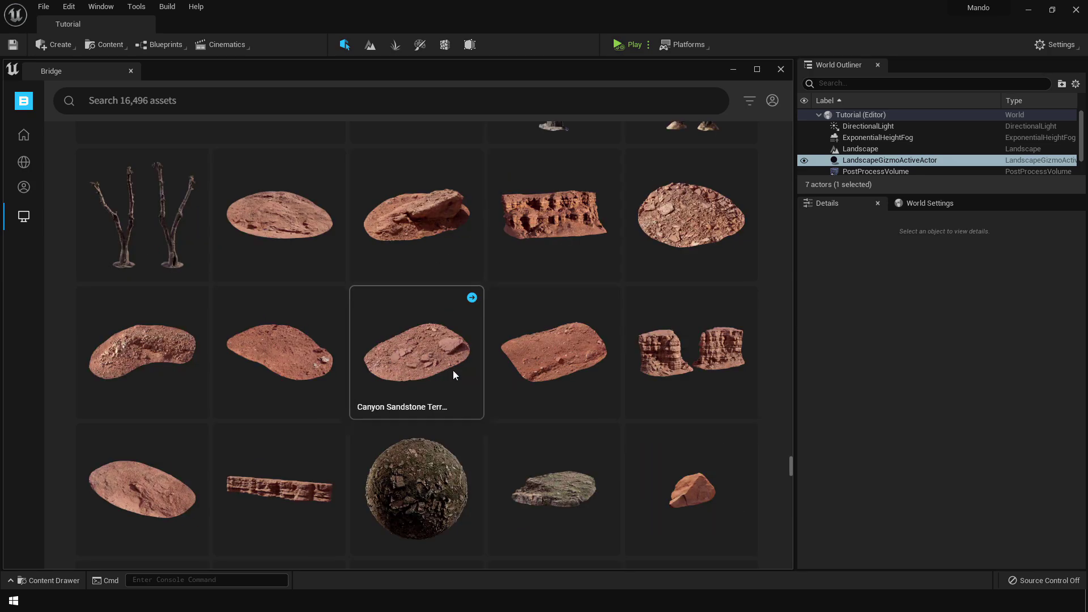
pyautogui.scroll(-3, 431, 386)
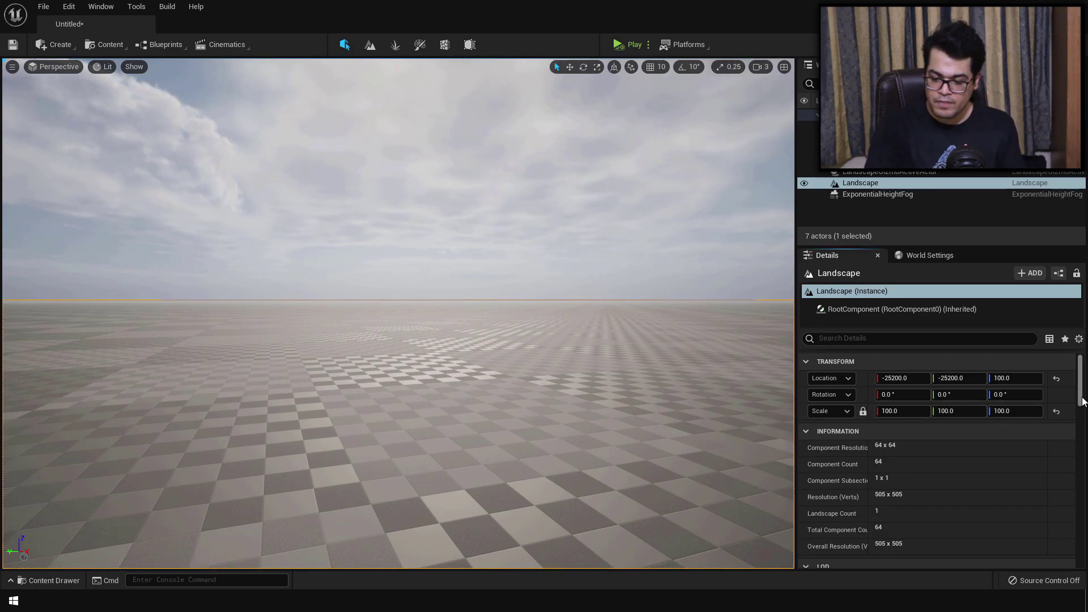
# Set the Landscape Material to MI_Canyon_Rocky_Ground_vgljehcg_8K, found by searching 'ground'.
pyautogui.scroll(-8, 1082, 401)
pyautogui.click(938, 438)
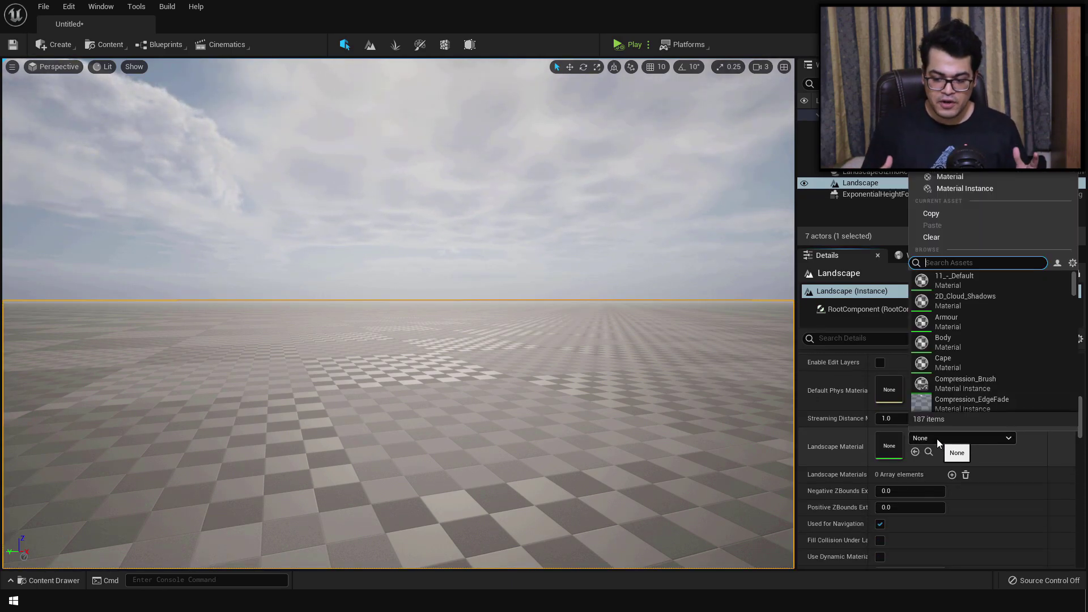
pyautogui.write('ground')
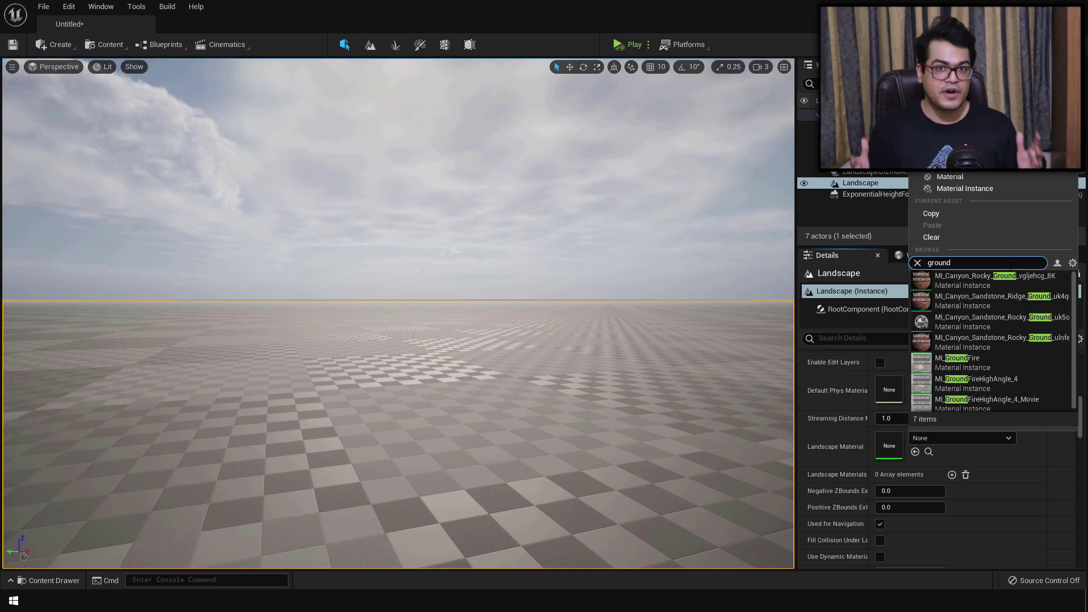
pyautogui.click(1009, 277)
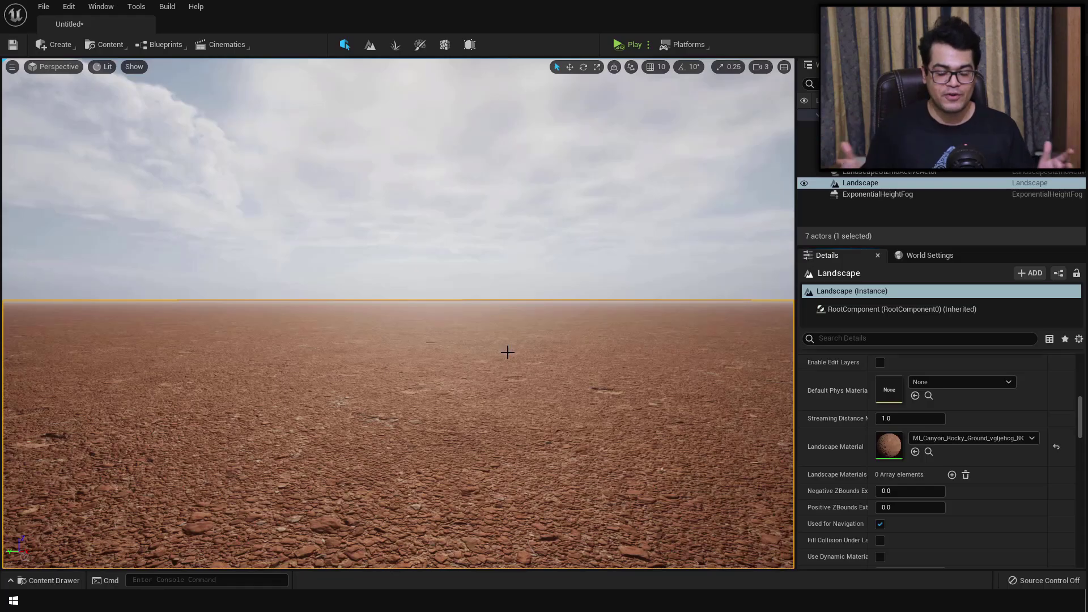
pyautogui.moveTo(507, 353); pyautogui.dragTo(558, 315, button='right')
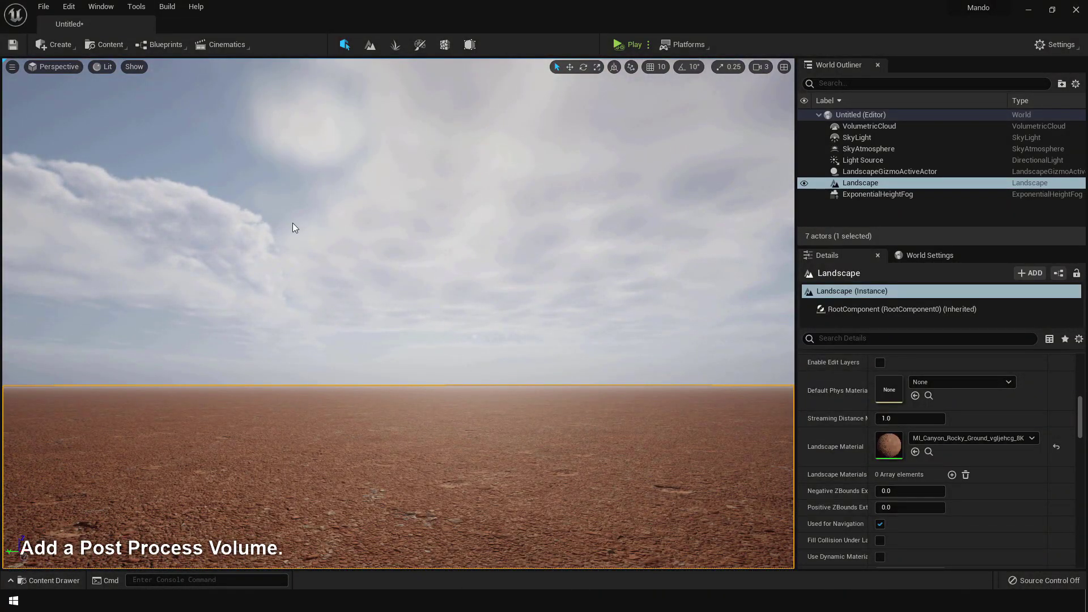
# Add a Post Process Volume with Infinite Extent (Unbound) enabled.
pyautogui.click(70, 46)
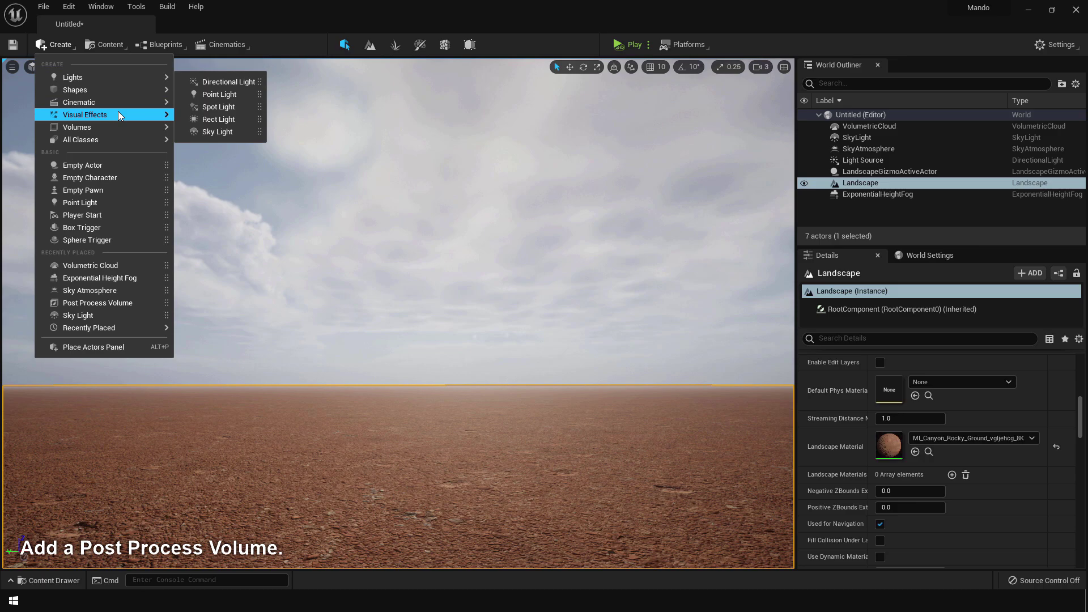
pyautogui.moveTo(139, 113)
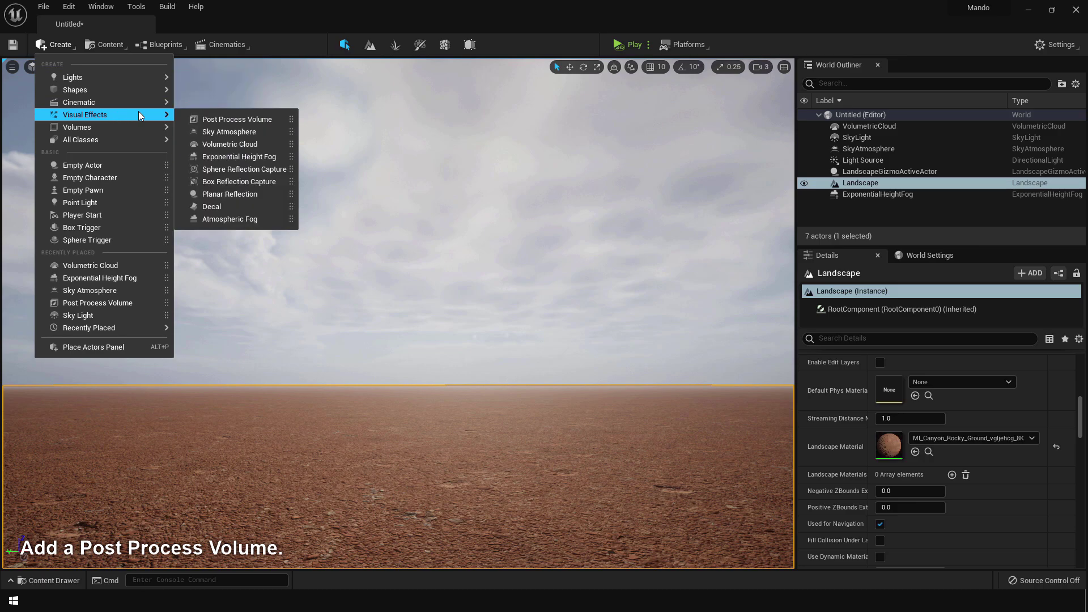
pyautogui.click(201, 119)
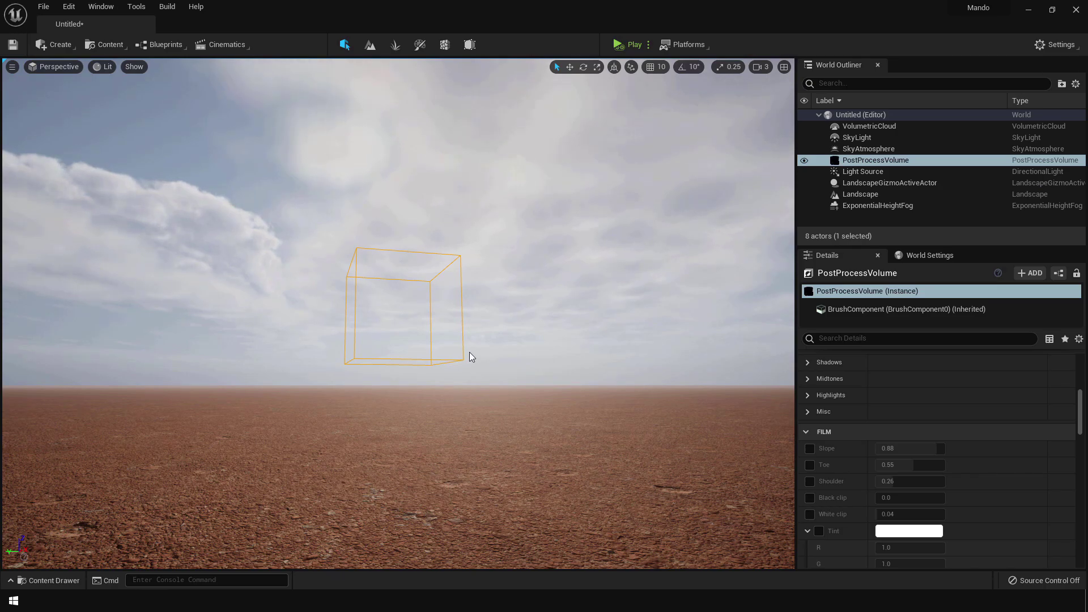
pyautogui.write('in')
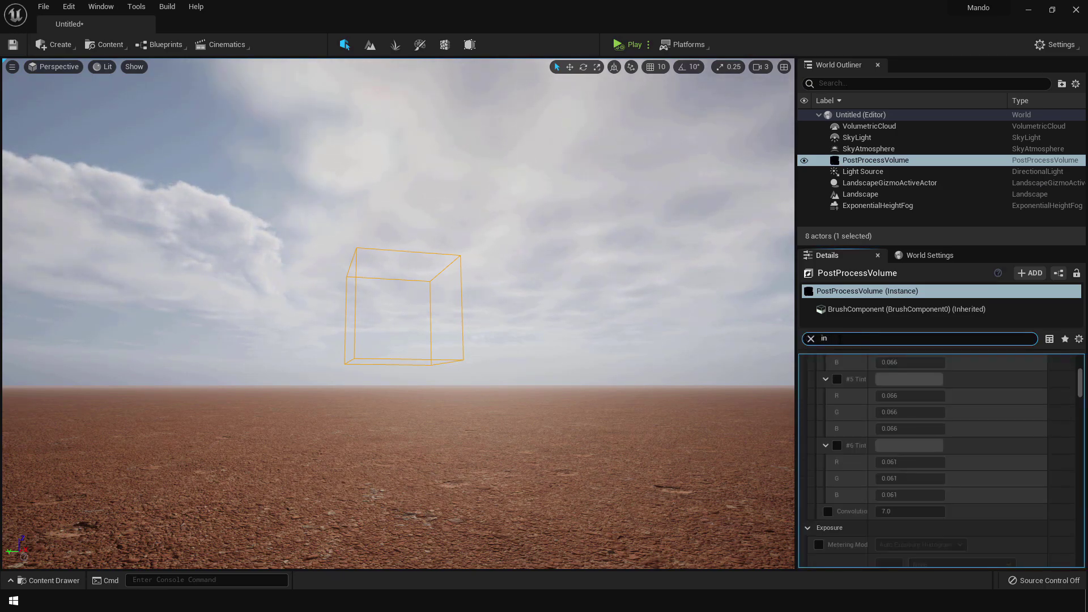
pyautogui.write('fi')
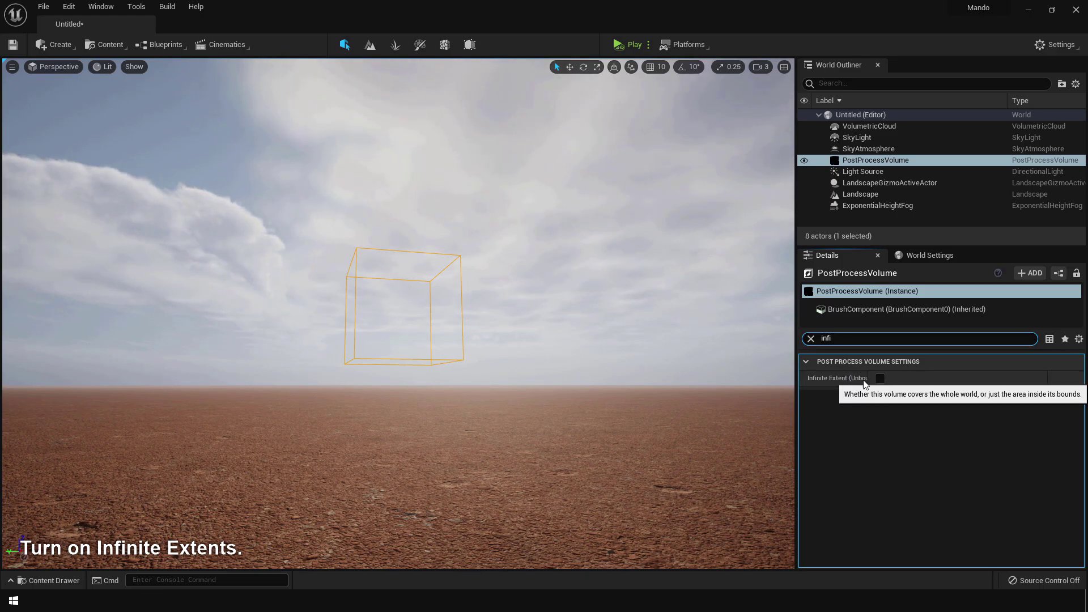
pyautogui.click(879, 379)
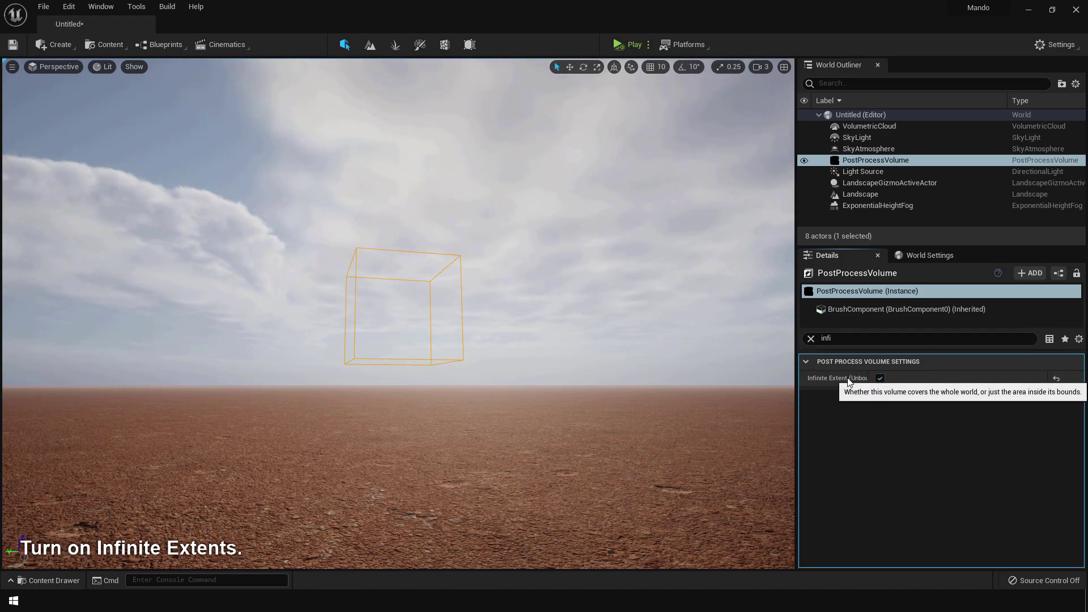
# Override the volume's exposure Min and Max Brightness, both at 1.0.
pyautogui.click(810, 339)
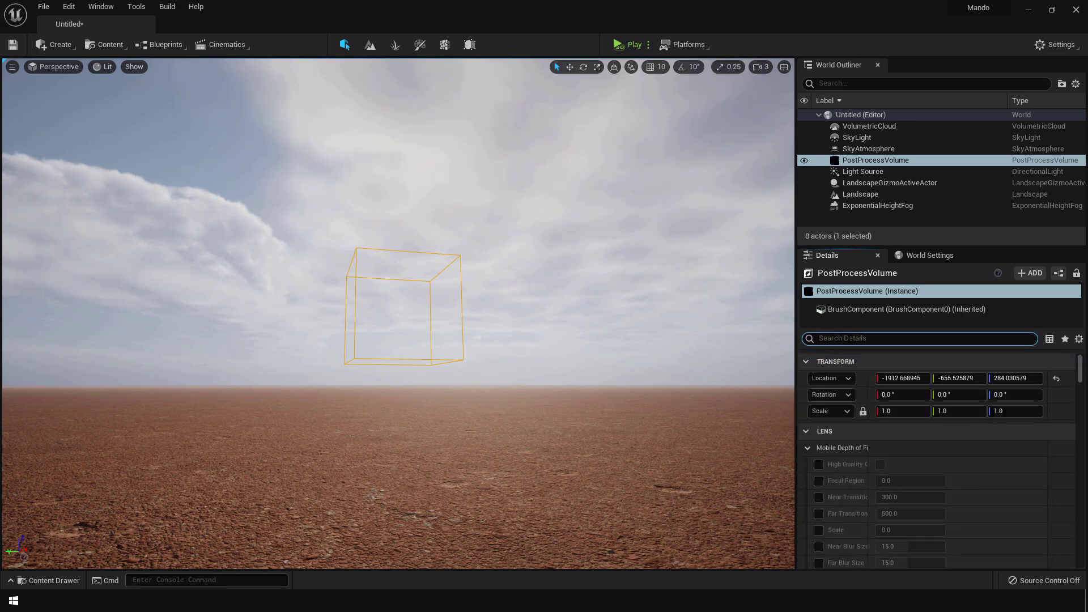
pyautogui.write('expos')
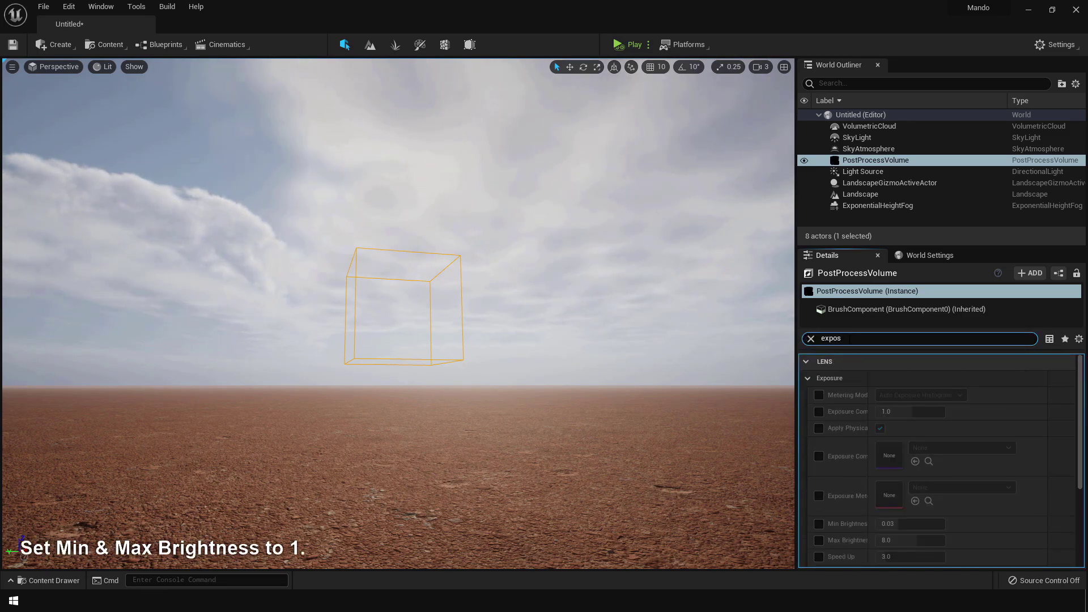
pyautogui.click(819, 524)
pyautogui.click(819, 540)
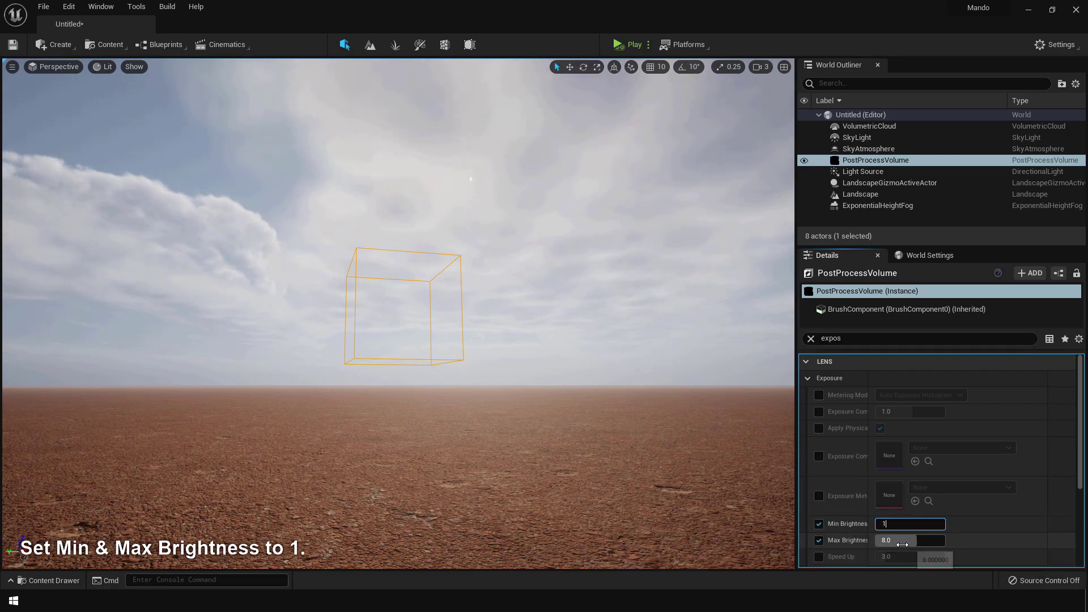
pyautogui.press('Return')
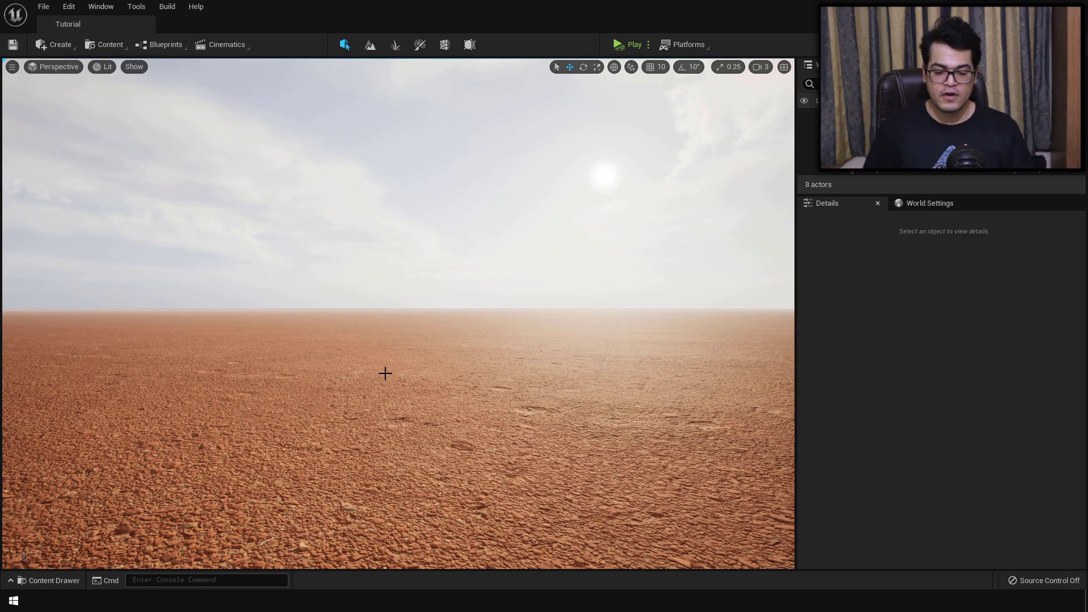
# Add a Cine Camera Actor and snap it to the current viewport view.
pyautogui.click(66, 48)
pyautogui.moveTo(157, 106)
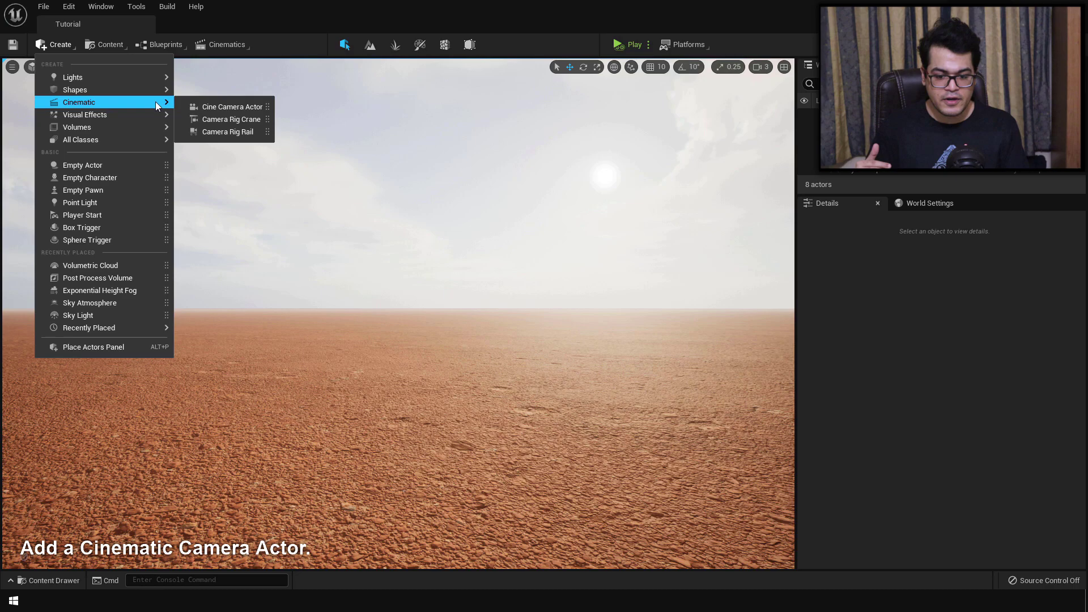
pyautogui.click(227, 107)
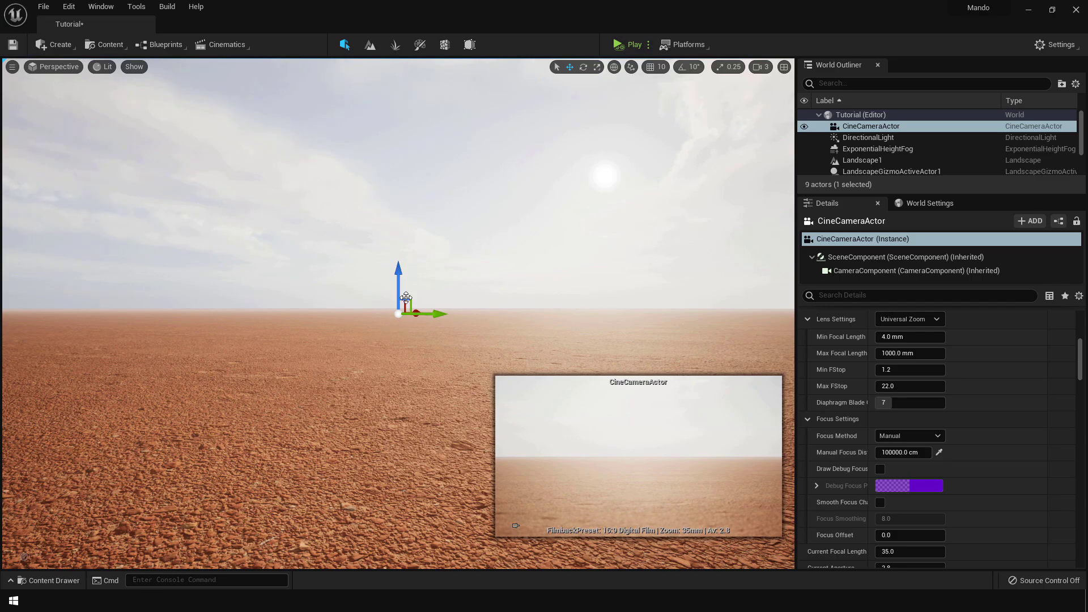
pyautogui.rightClick(857, 132)
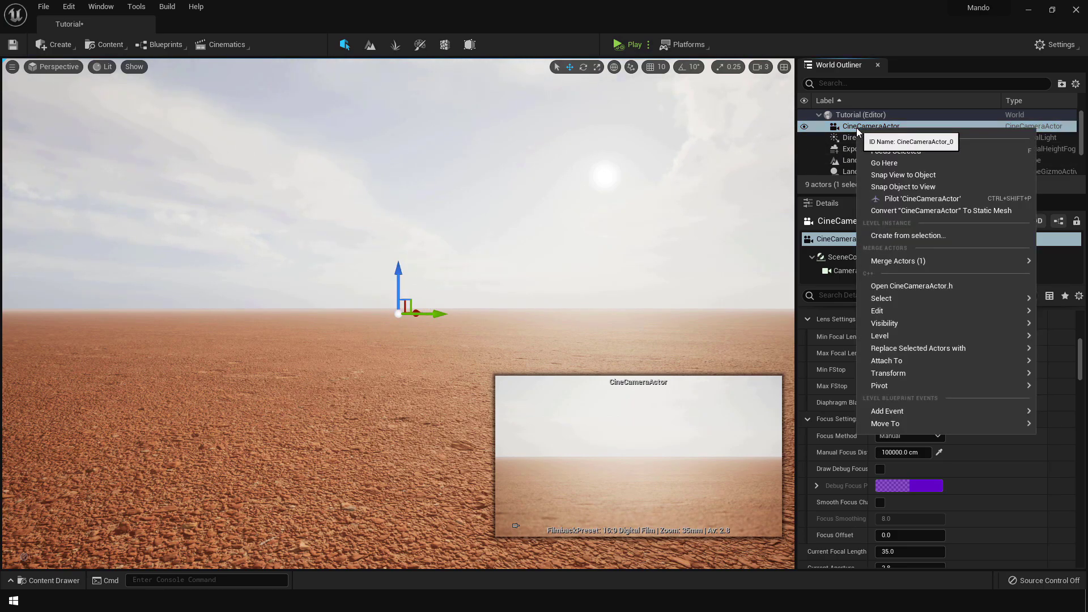
pyautogui.click(929, 191)
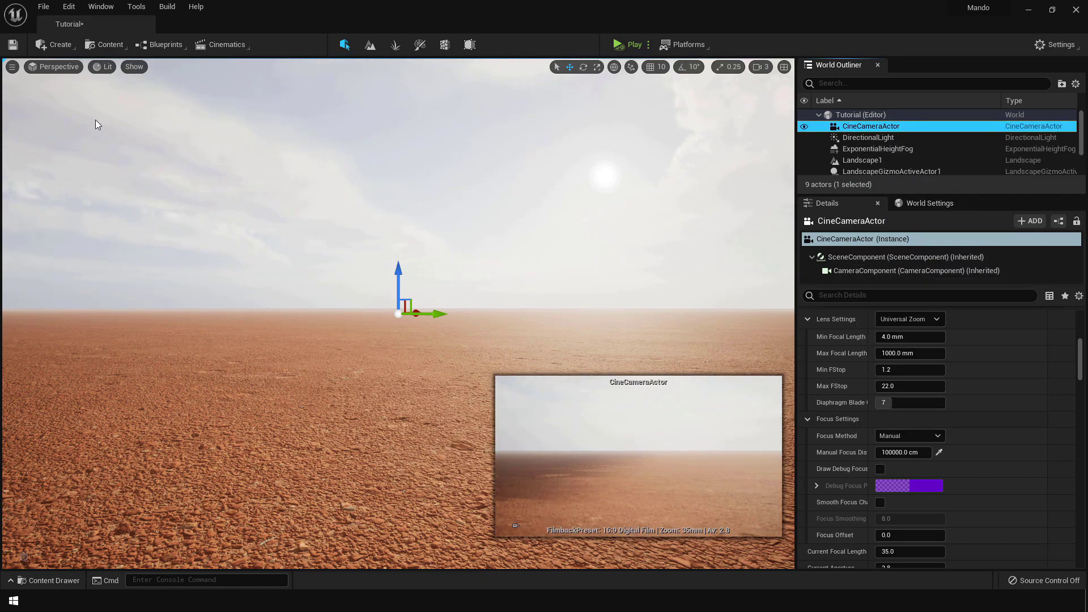
pyautogui.click(59, 67)
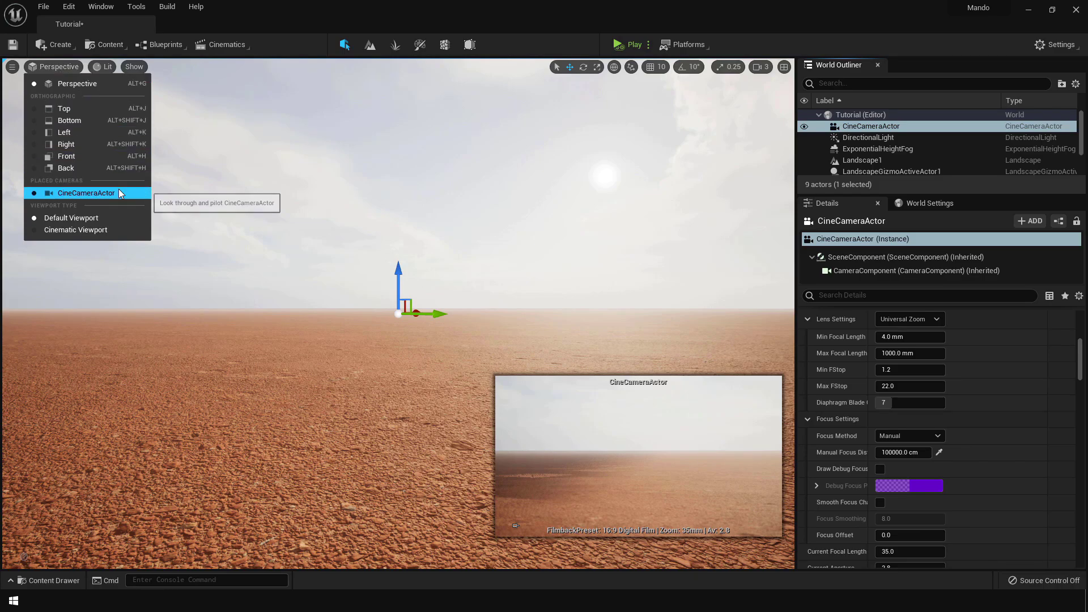
# Pilot the cine camera and give it a 16:9 DSLR filmback and 85mm Prime f/1.8 lens.
pyautogui.click(82, 192)
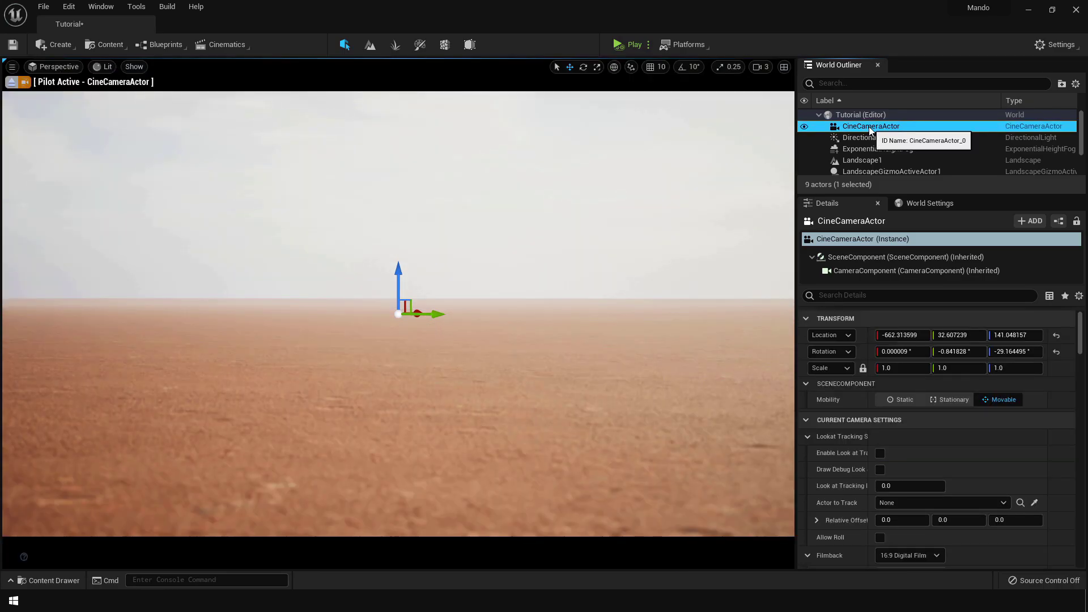
pyautogui.scroll(-5, 894, 469)
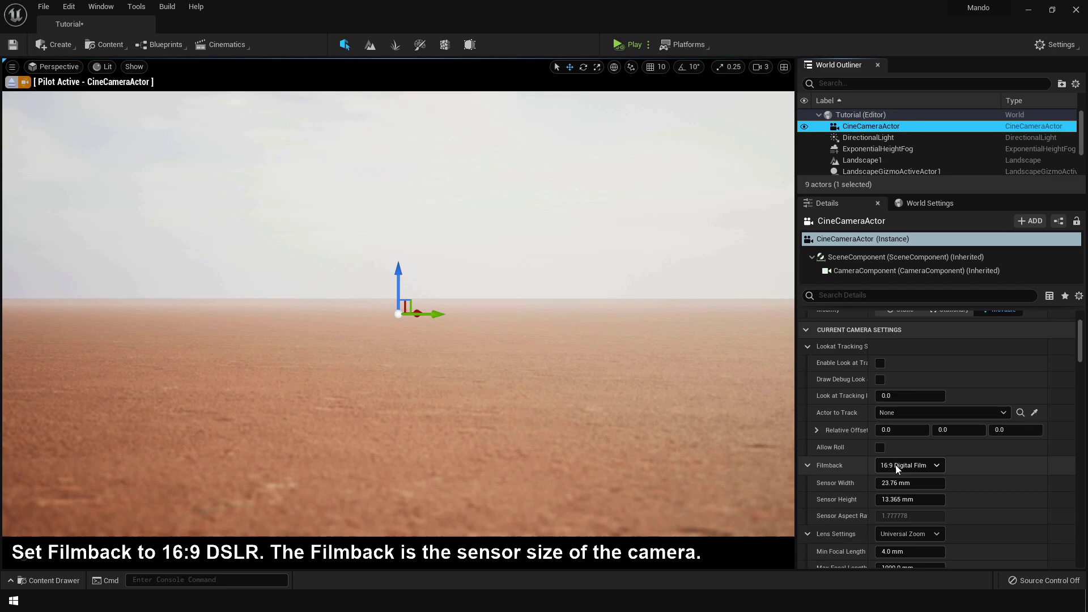
pyautogui.click(901, 354)
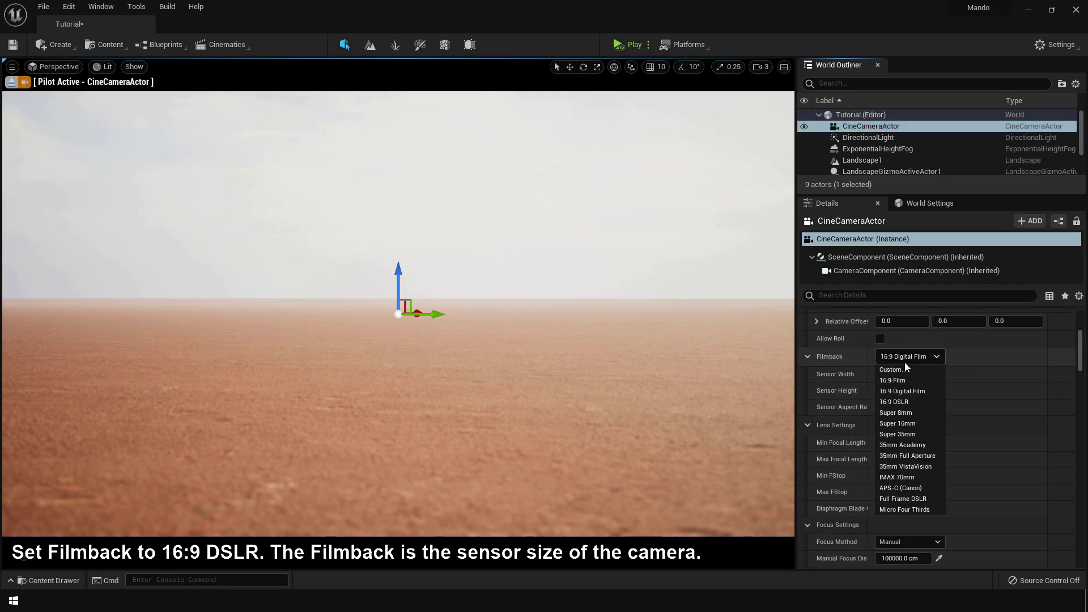
pyautogui.click(910, 399)
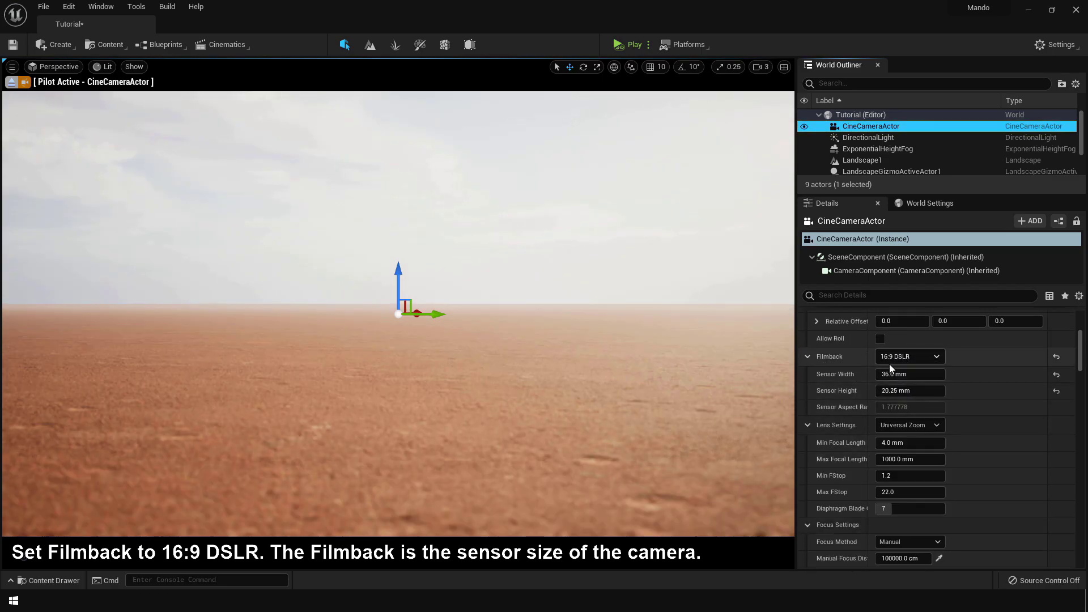
pyautogui.click(907, 425)
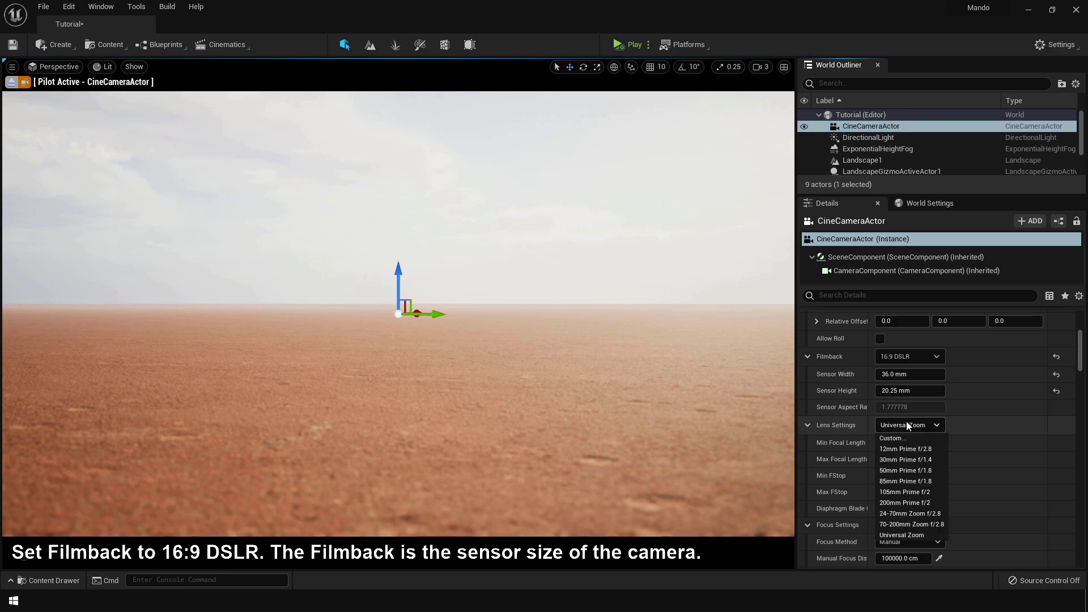
pyautogui.click(914, 479)
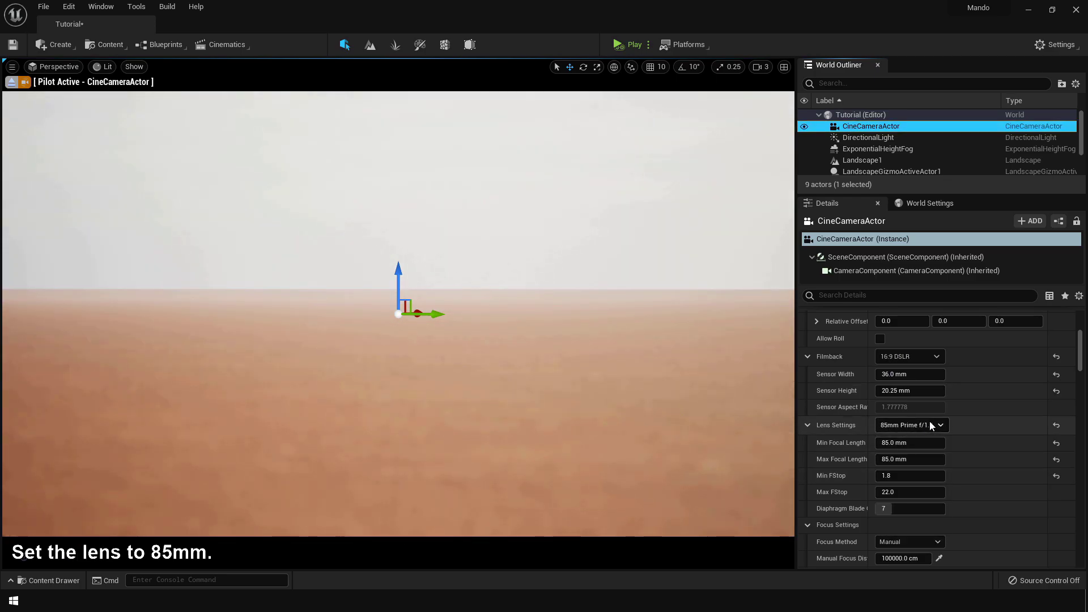
# Set the camera's manual focus distance to about 900.8 cm using the debug focus plane.
pyautogui.scroll(-3, 906, 510)
pyautogui.click(879, 484)
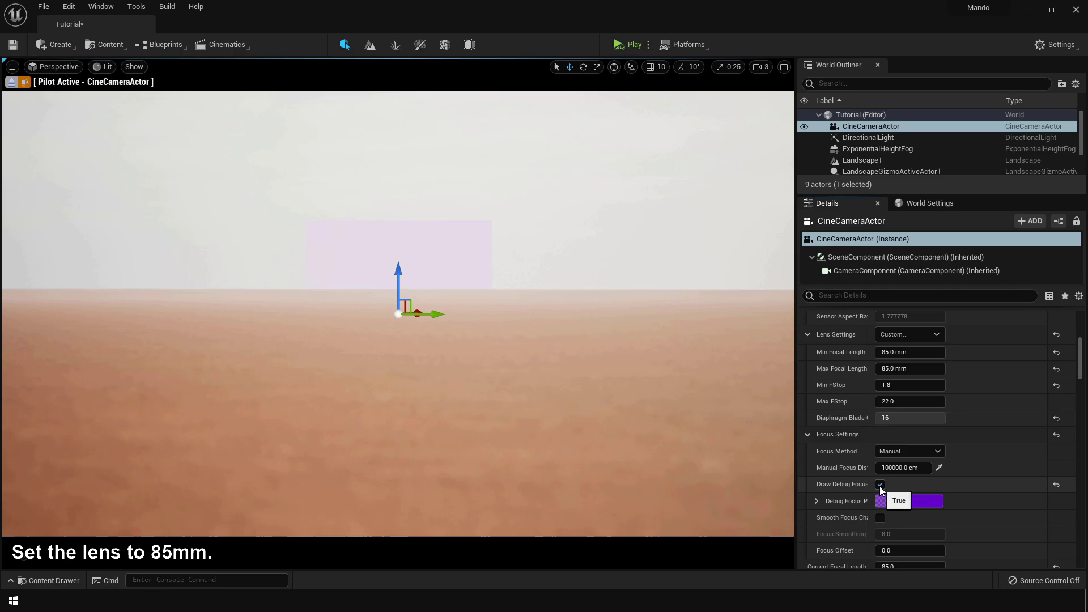
pyautogui.click(939, 468)
pyautogui.click(396, 428)
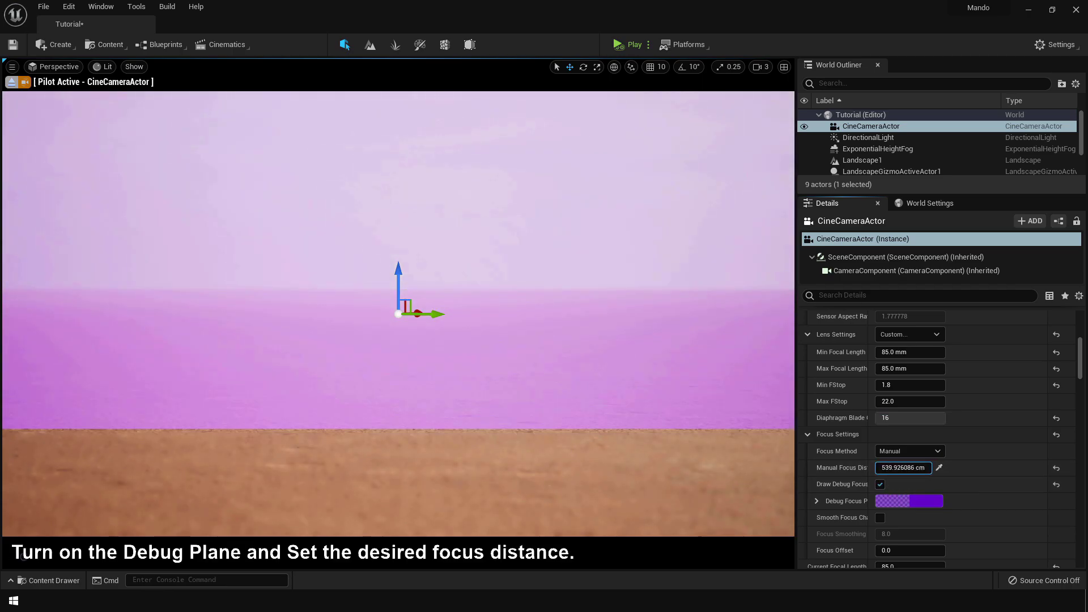
pyautogui.moveTo(903, 467); pyautogui.dragTo(927, 467)
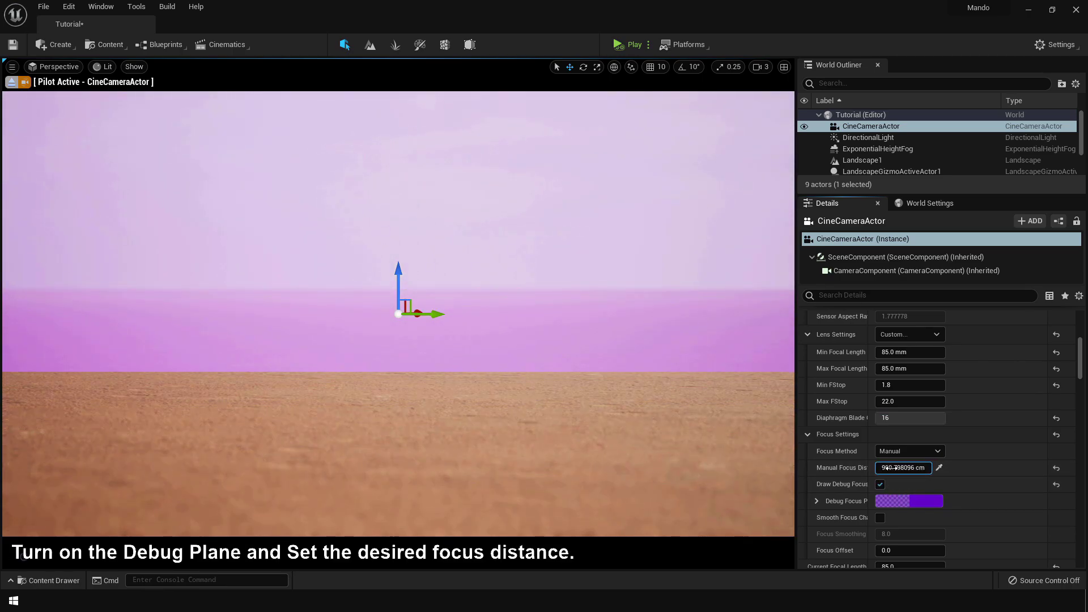
pyautogui.click(880, 484)
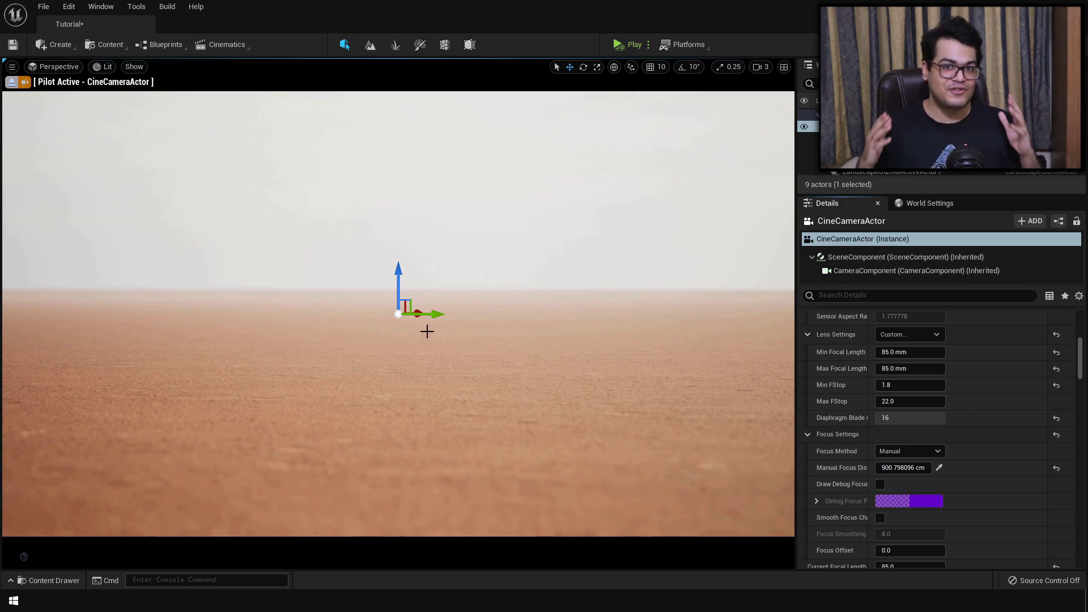
# Deselect the camera and filter the Megascans assets to show only static meshes.
pyautogui.press('Escape')
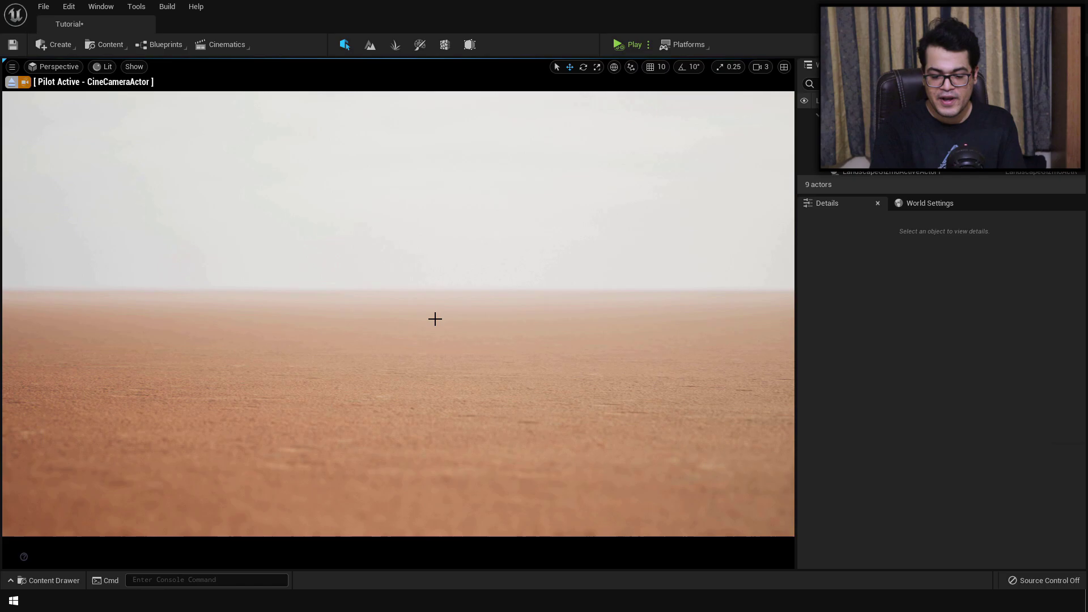
pyautogui.hotkey('ctrl', 'space')
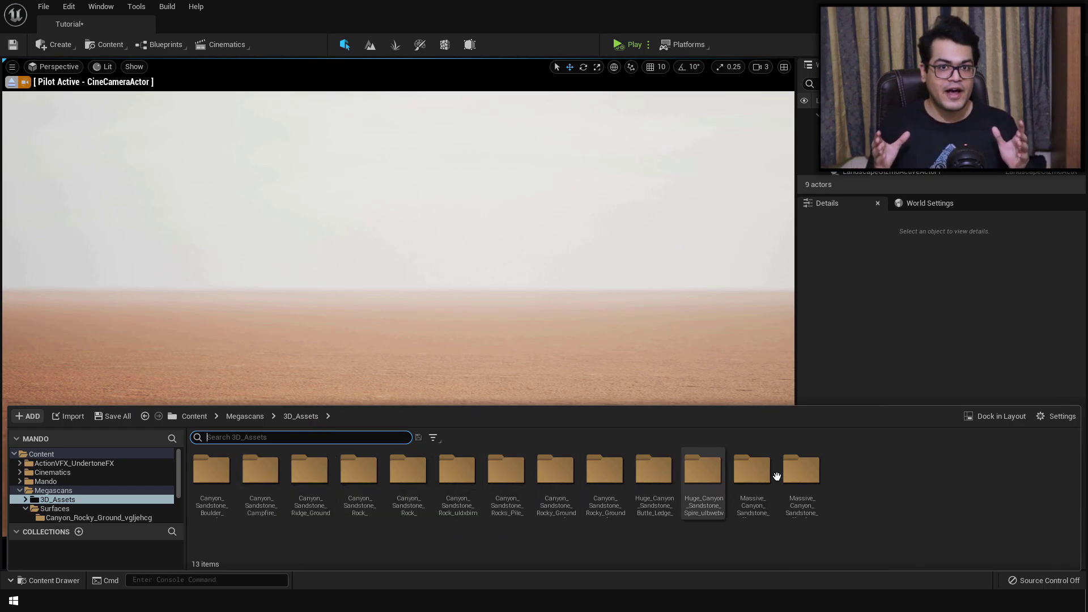
pyautogui.click(433, 437)
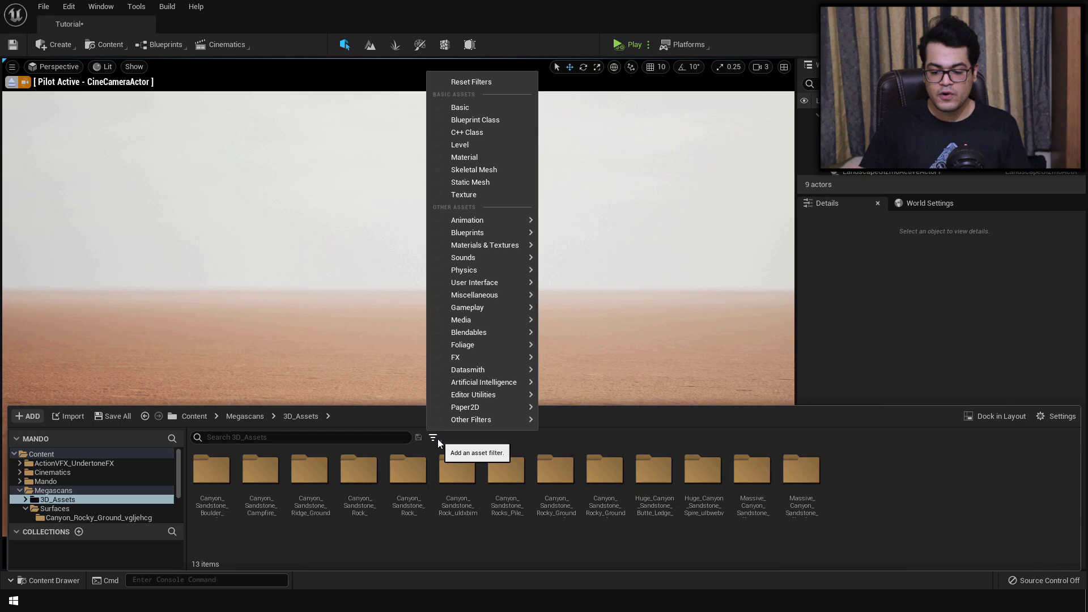
pyautogui.click(482, 185)
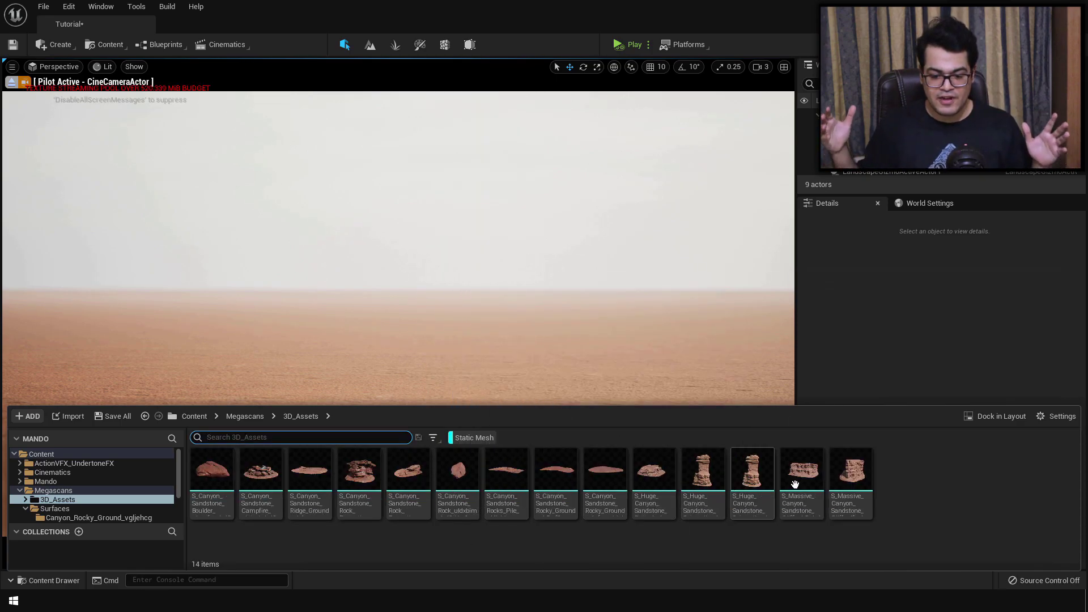
# Place a massive sandstone cliff on the horizon, rotate it, and move it left of the shot.
pyautogui.moveTo(798, 483); pyautogui.dragTo(417, 286)
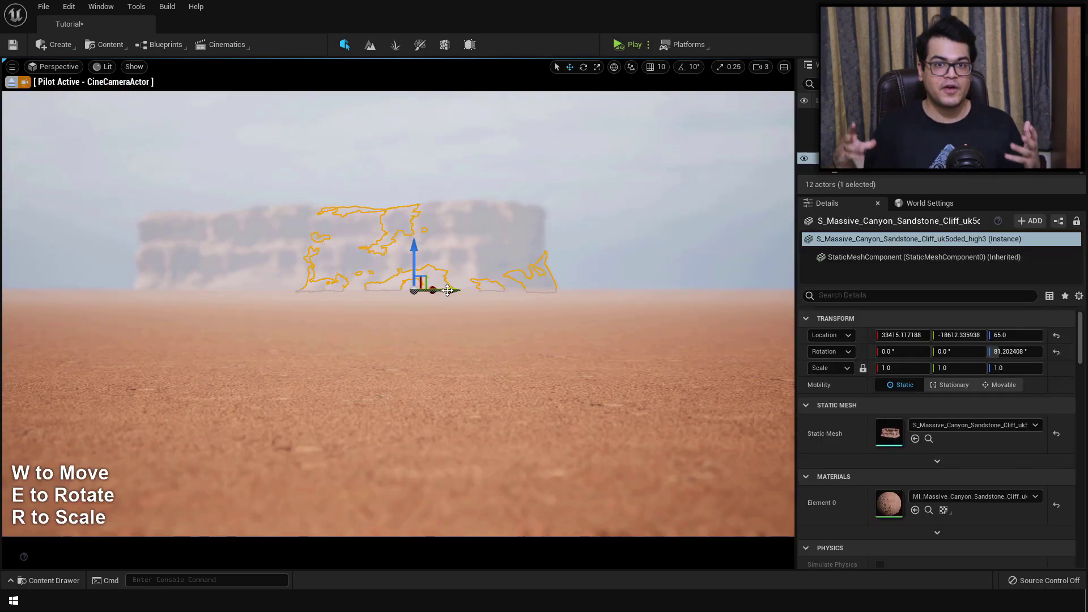
pyautogui.press('e')
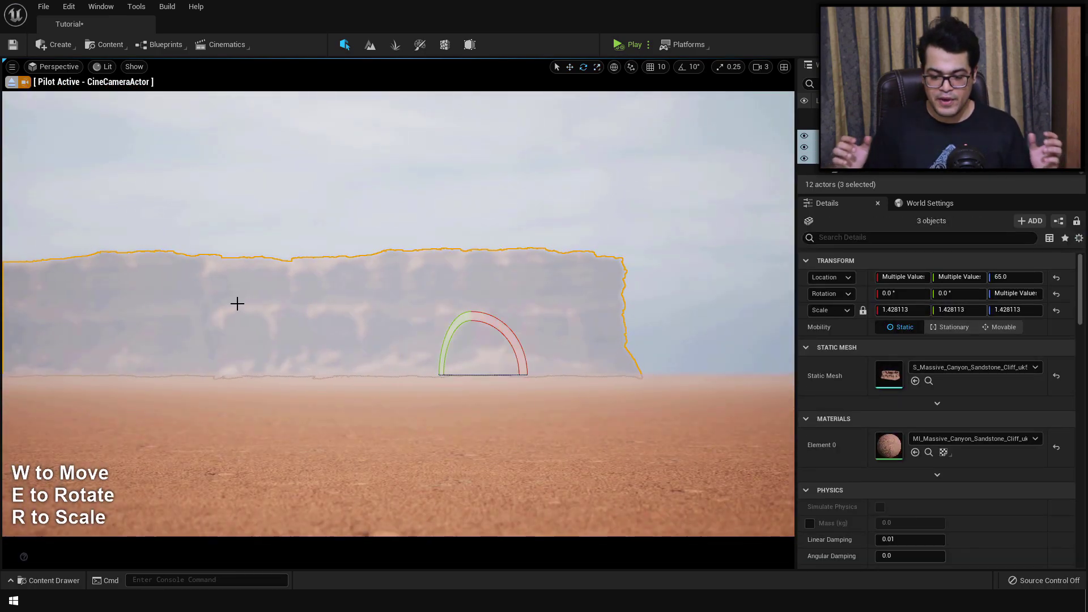
pyautogui.moveTo(736, 377); pyautogui.dragTo(714, 376)
pyautogui.press('w')
pyautogui.moveTo(522, 368); pyautogui.dragTo(280, 383)
pyautogui.press('e')
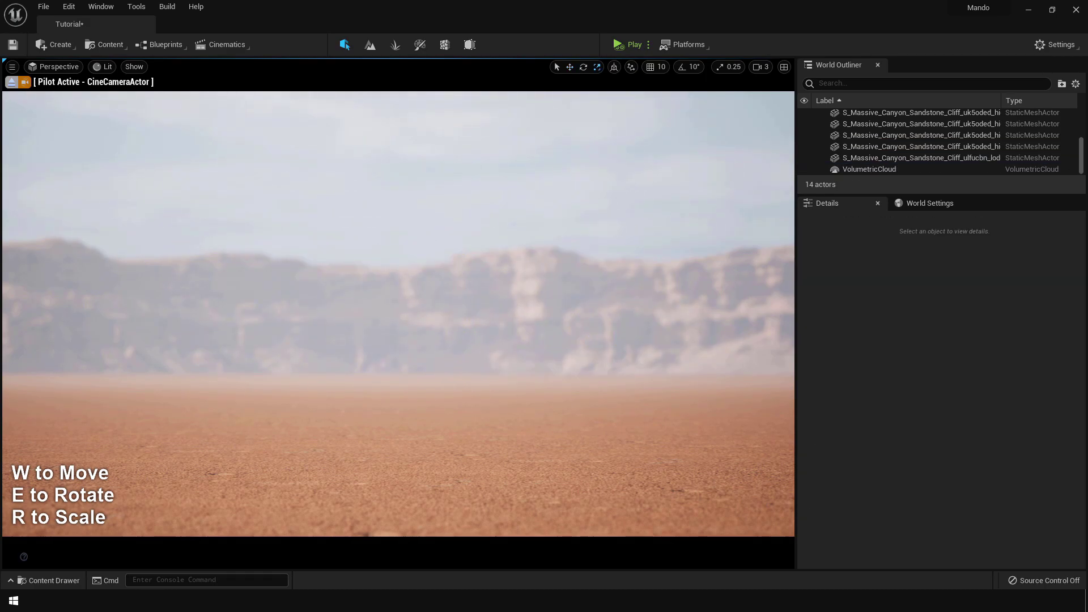
# Lower the selected sandstone cliff to Z -137.0 in Details.
pyautogui.click(590, 193)
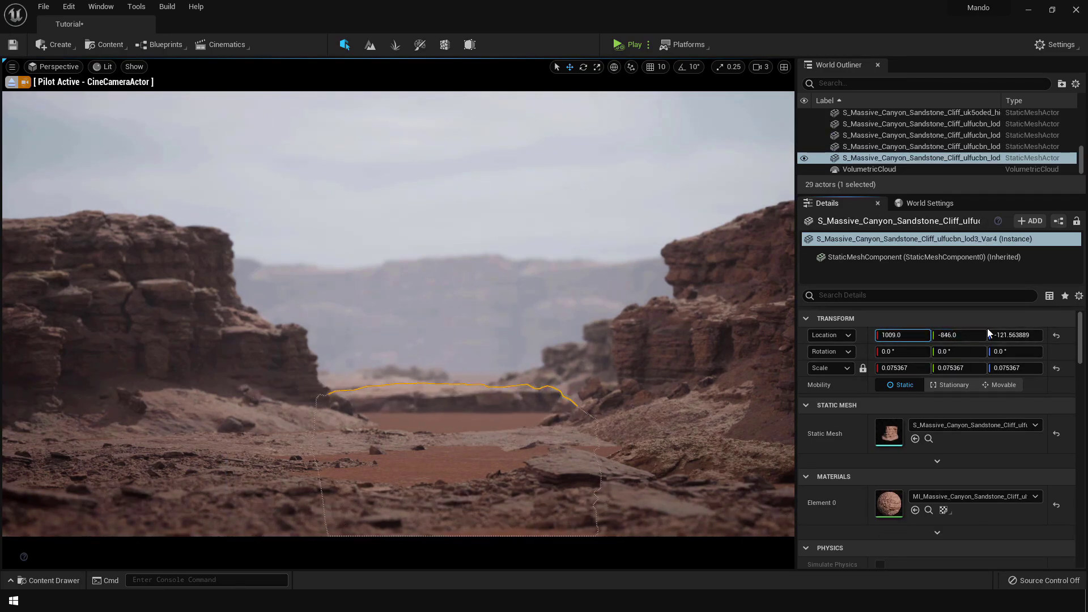
pyautogui.moveTo(989, 334); pyautogui.dragTo(989, 335)
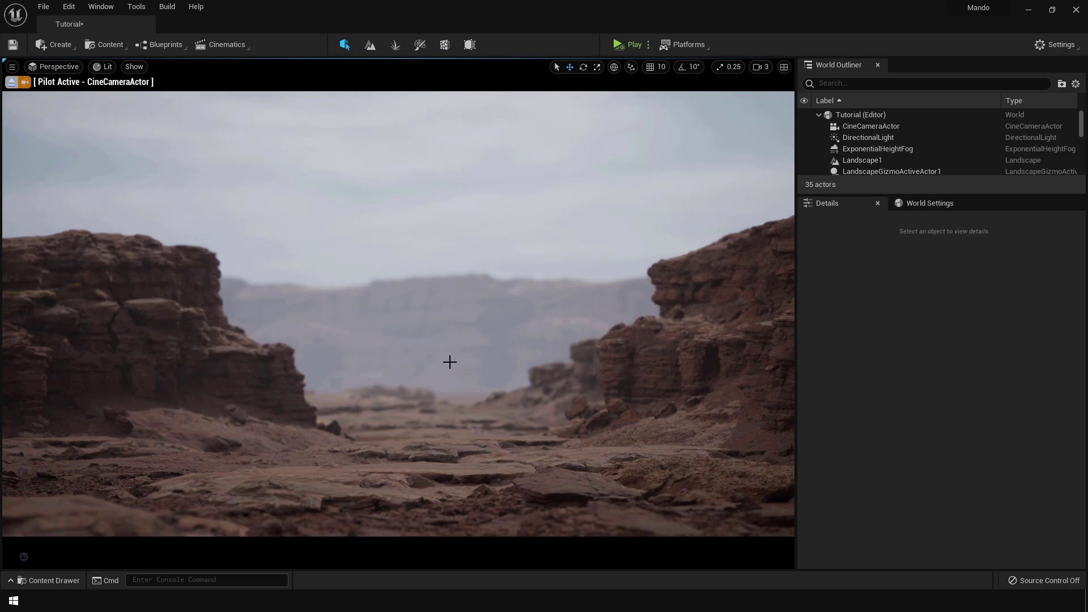
# Place the Mandalorian's Walking animation from the Mando folder into the canyon.
pyautogui.hotkey('ctrl', 'space')
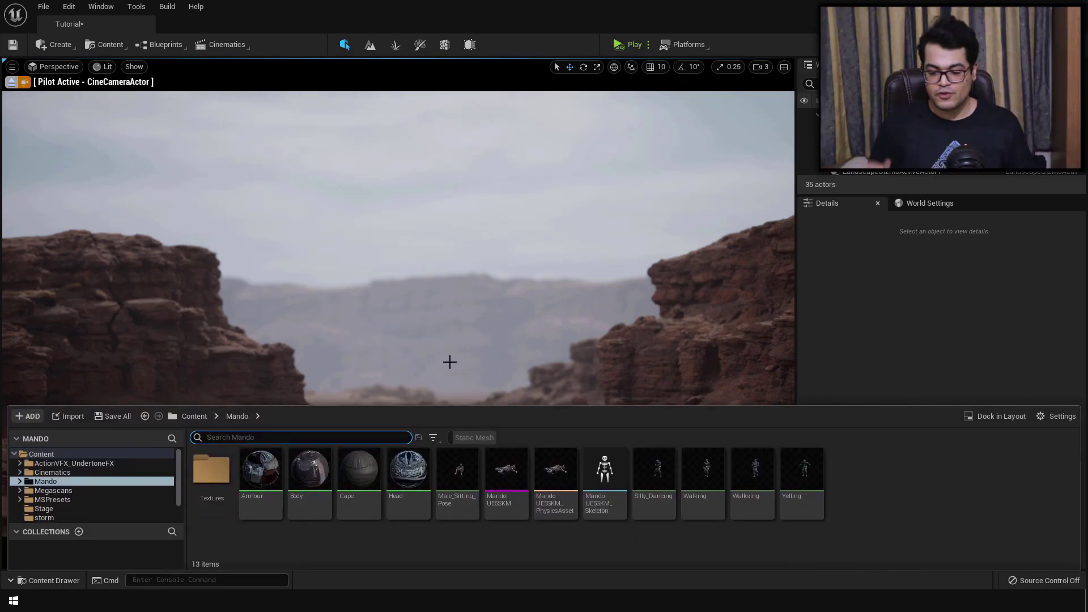
pyautogui.doubleClick(696, 487)
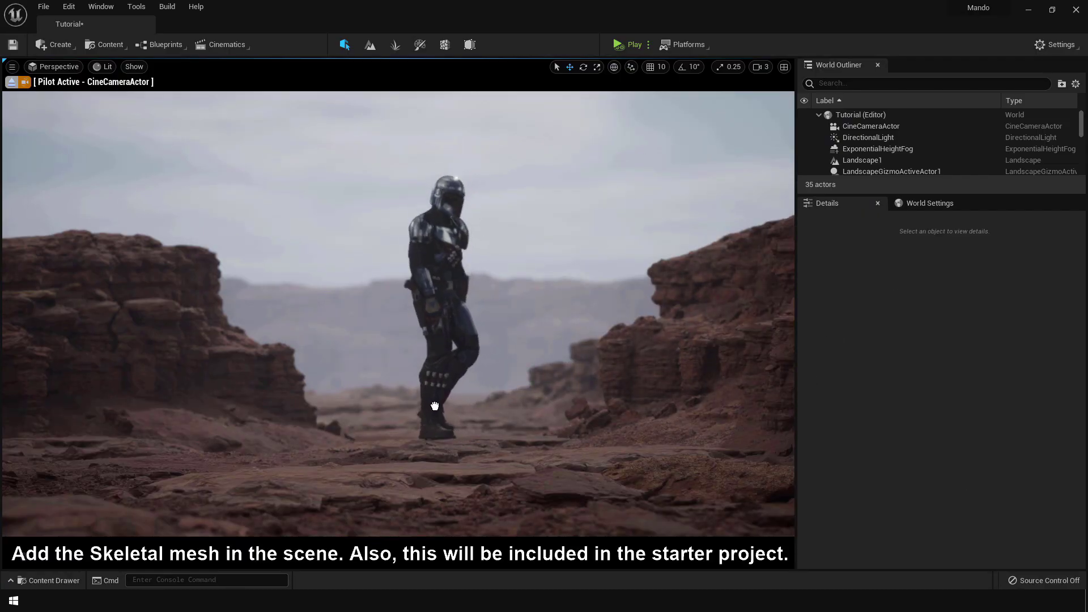
pyautogui.click(427, 406)
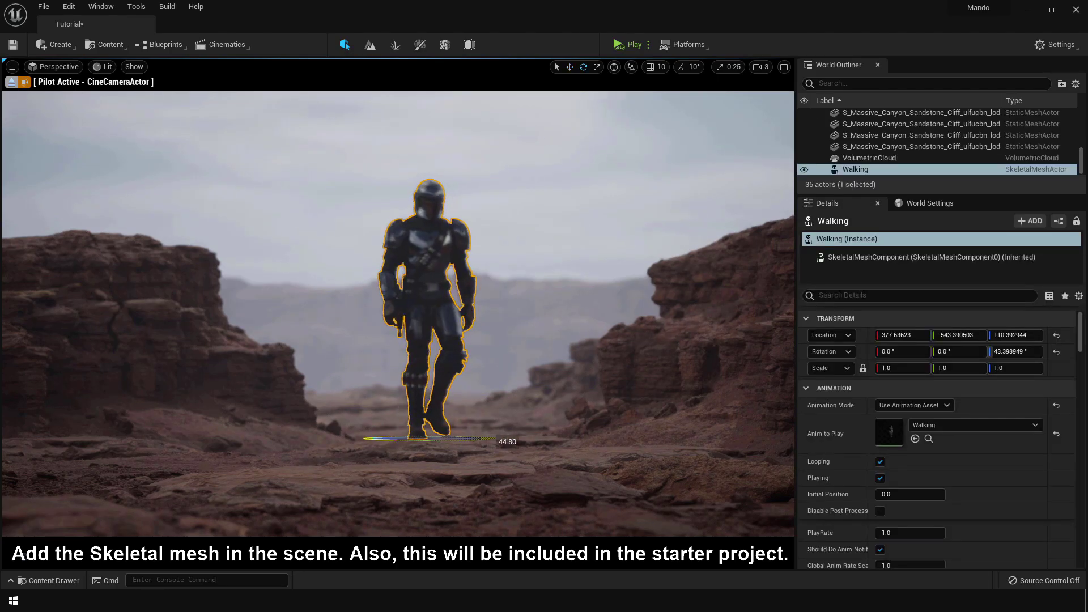
pyautogui.click(537, 232)
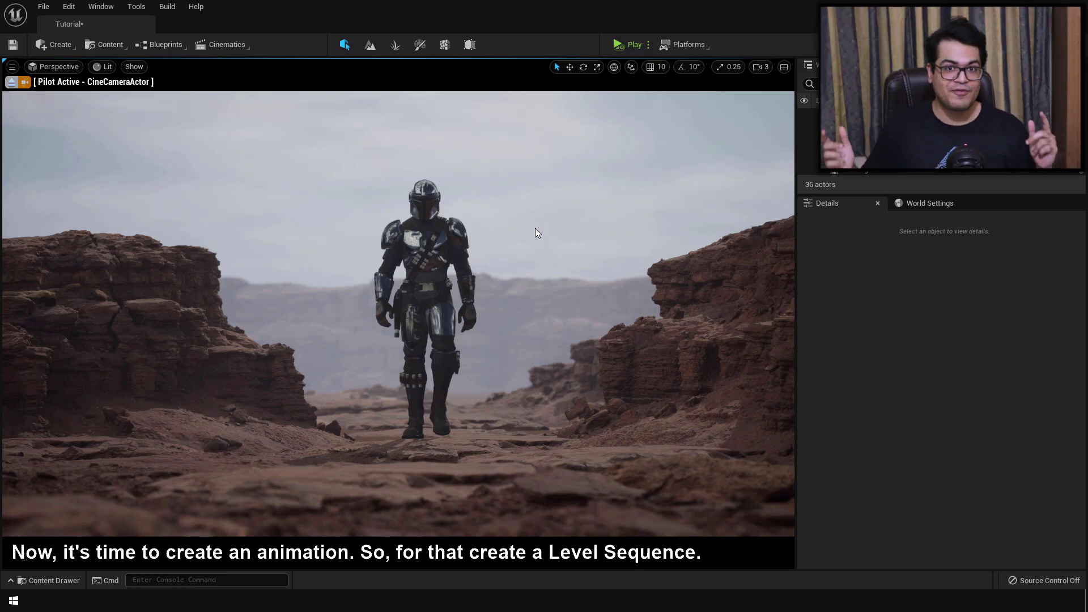
# Add a new level sequence from Cinematics and save it as MandoSQFinal.
pyautogui.click(249, 50)
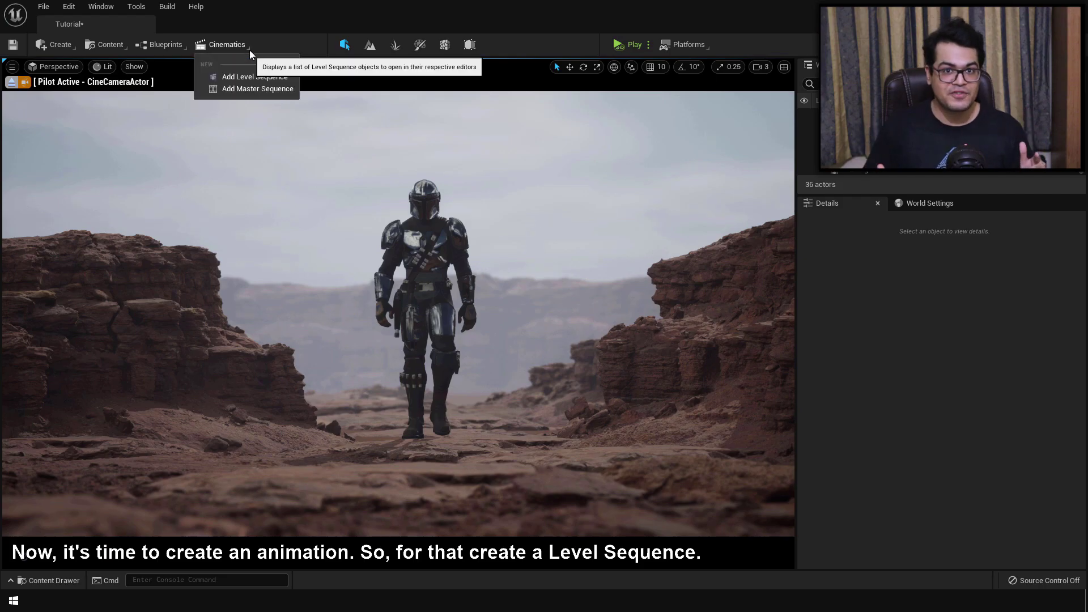
pyautogui.click(270, 73)
pyautogui.write('MandoS')
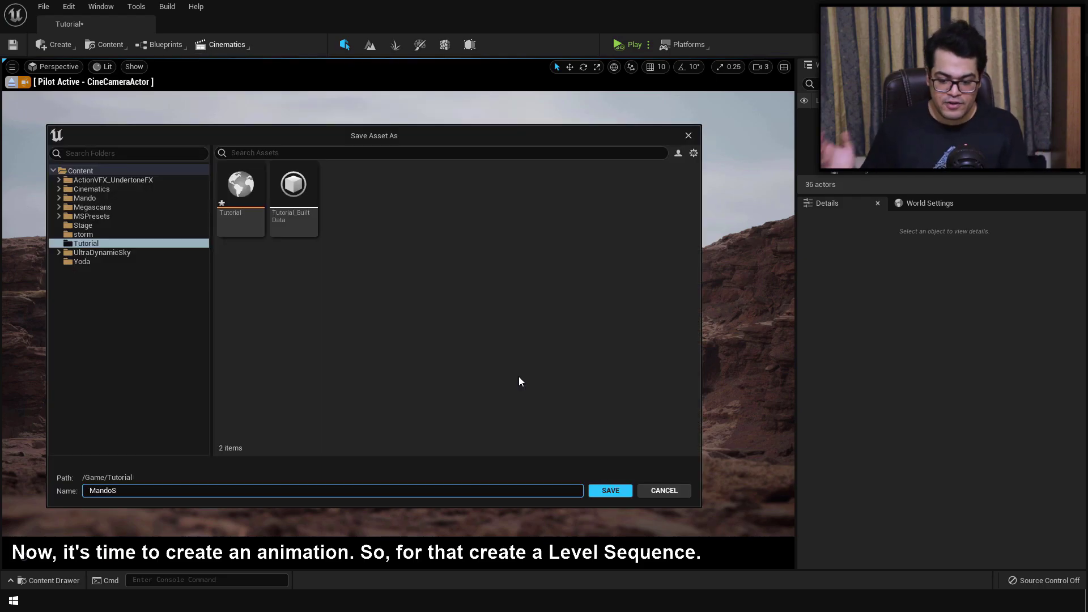
pyautogui.write('QFinal')
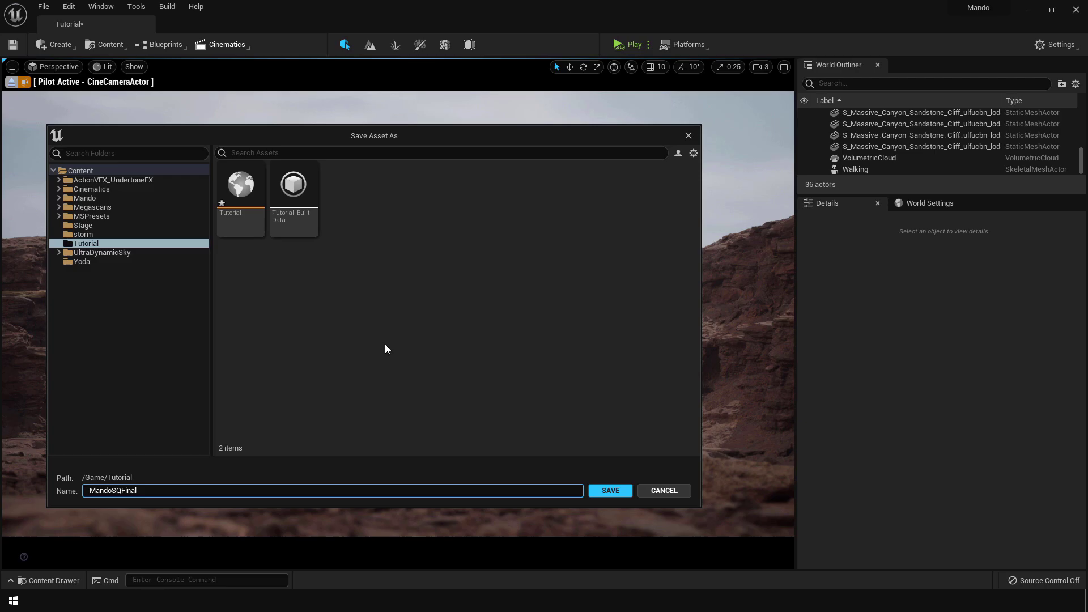
pyautogui.click(610, 490)
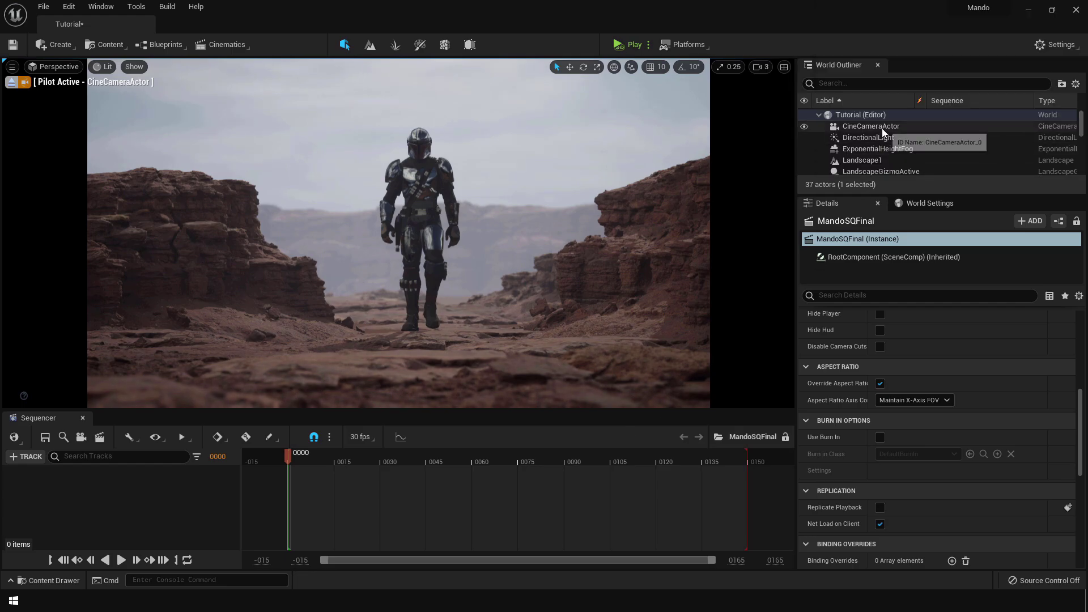
# Add the cine camera to the sequence as its camera cut.
pyautogui.click(881, 127)
pyautogui.moveTo(881, 127); pyautogui.dragTo(577, 464)
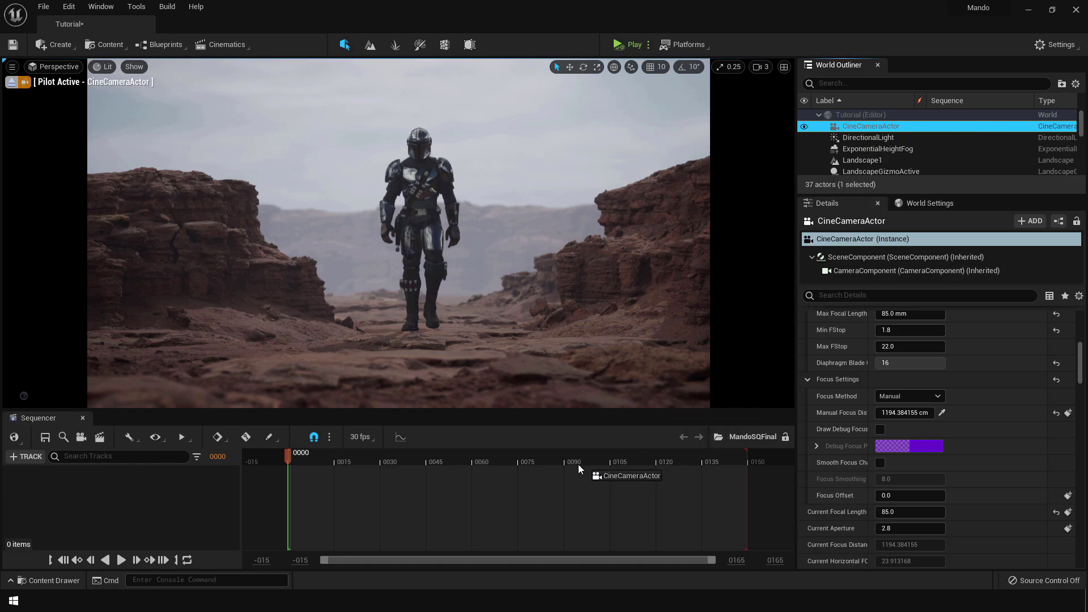
pyautogui.moveTo(447, 470); pyautogui.dragTo(395, 474)
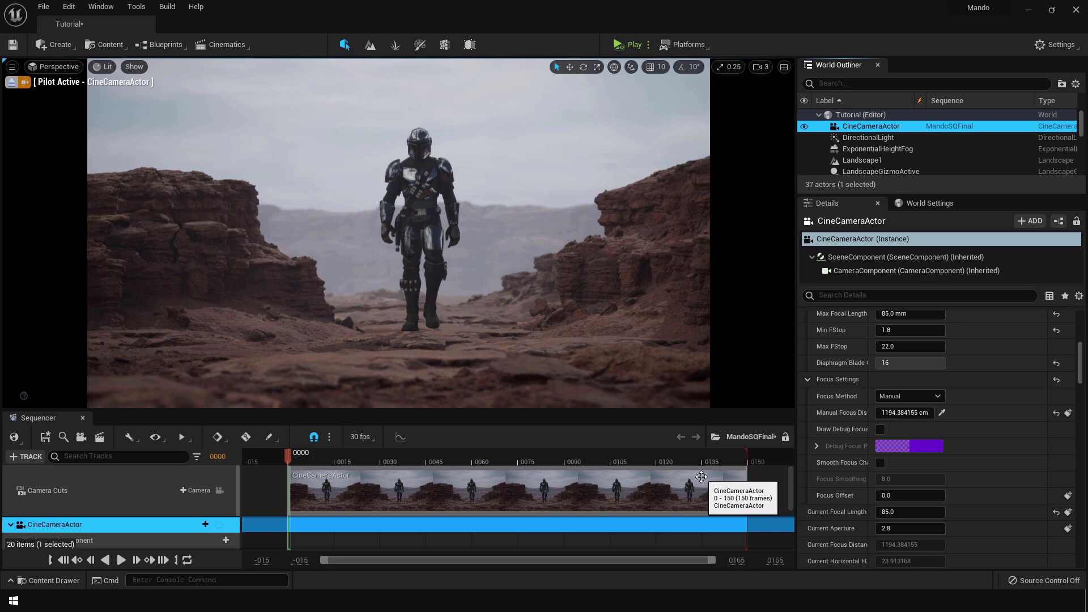
# Add the Walking actor to the sequence as its own track.
pyautogui.click(414, 207)
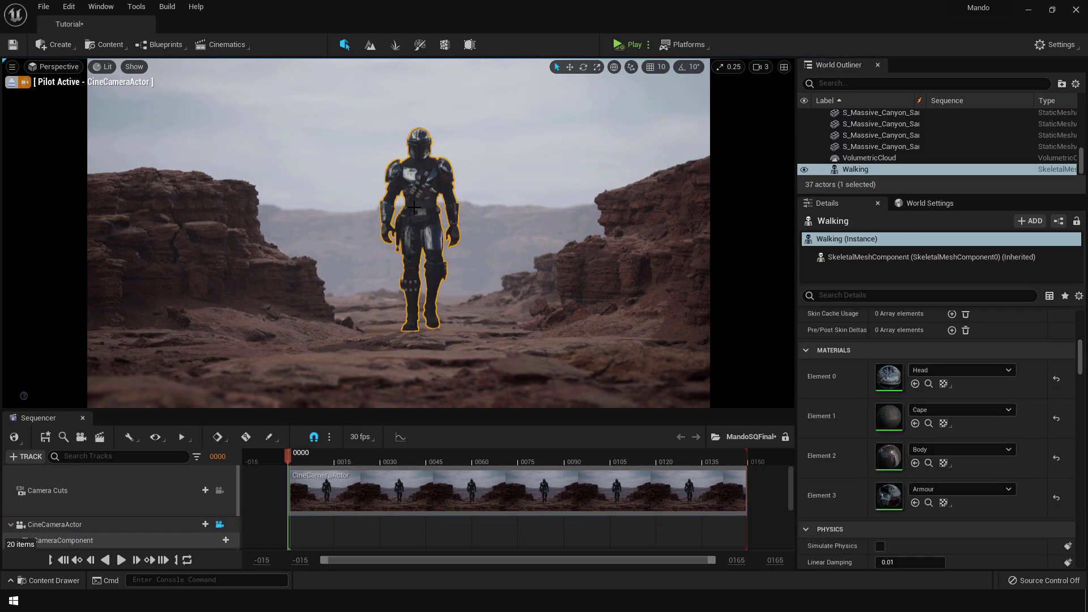
pyautogui.moveTo(867, 168); pyautogui.dragTo(632, 418)
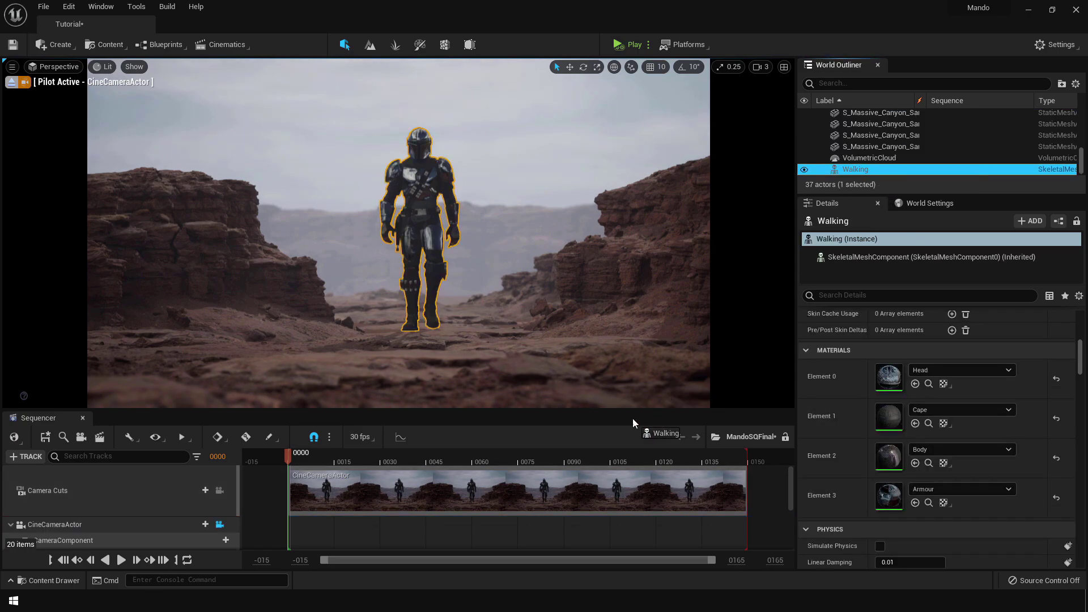
pyautogui.moveTo(373, 534); pyautogui.dragTo(361, 526)
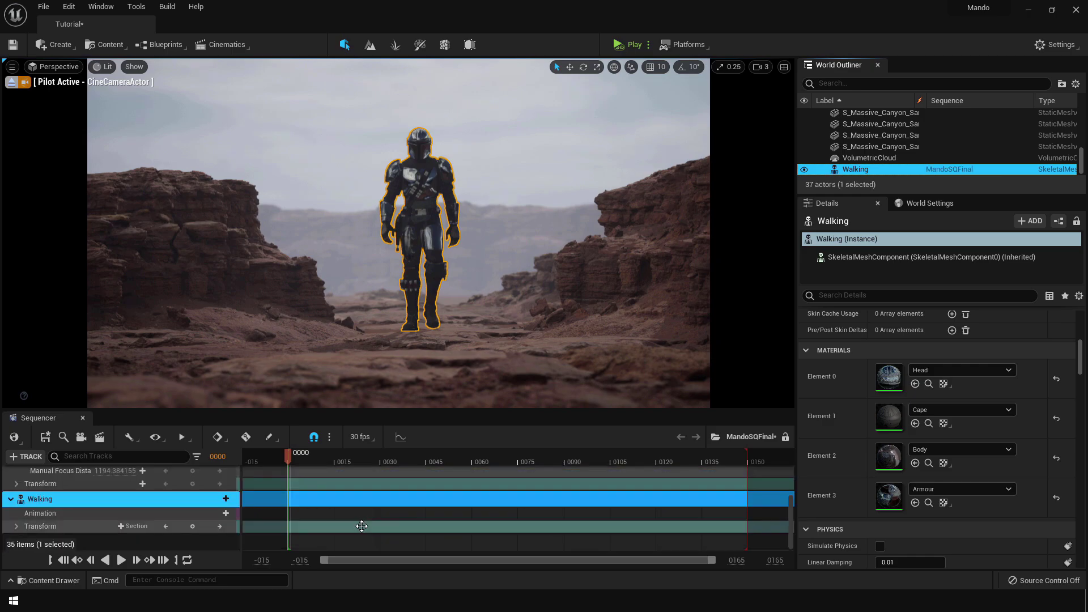
# Enlarge the Sequencer panel, collapse both tracks, and select the Walking track.
pyautogui.moveTo(59, 409); pyautogui.dragTo(59, 311)
pyautogui.click(10, 414)
pyautogui.click(10, 440)
pyautogui.click(114, 426)
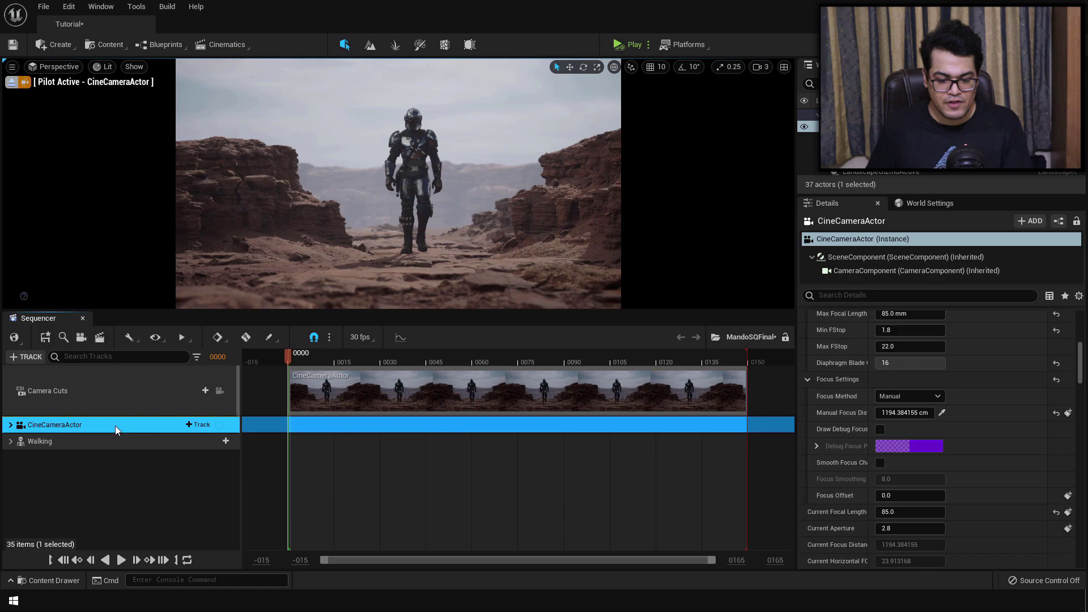
pyautogui.click(117, 440)
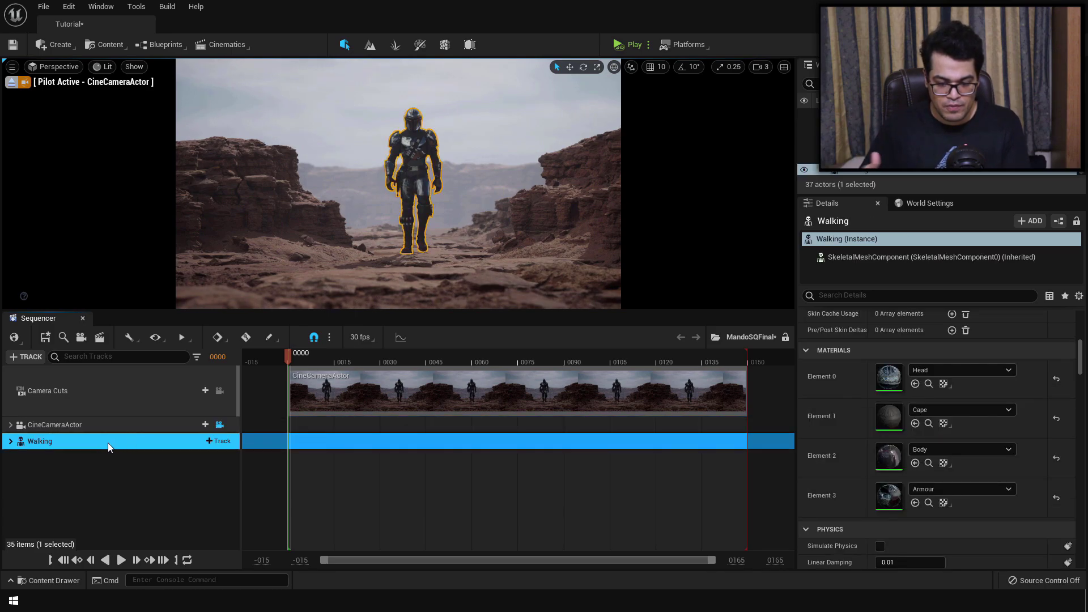
# Add the Walking animation clip, stretch it to frame 150, and play to preview.
pyautogui.click(10, 441)
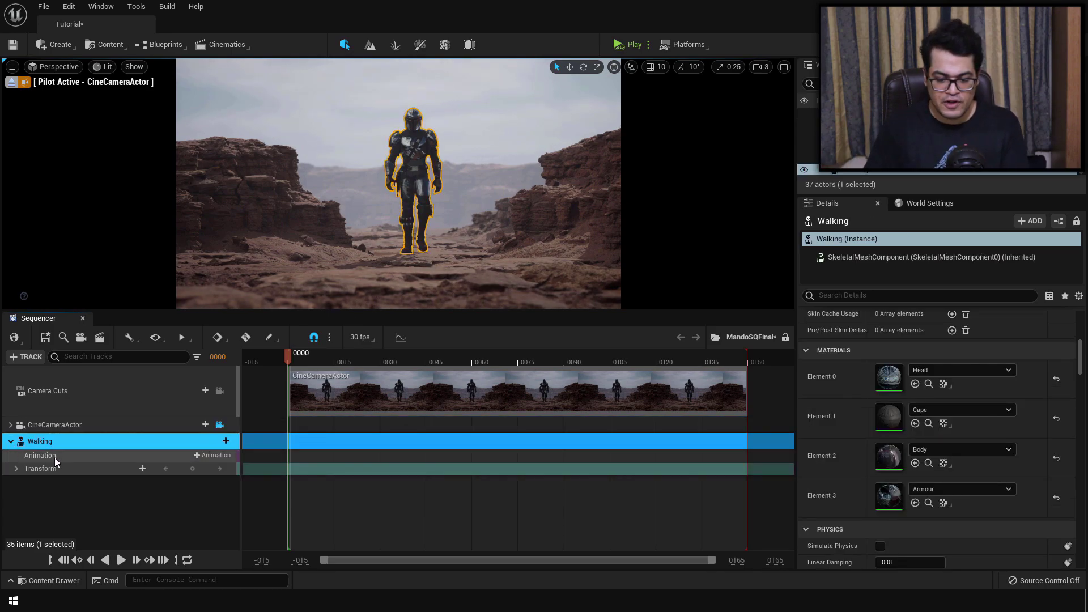
pyautogui.click(200, 455)
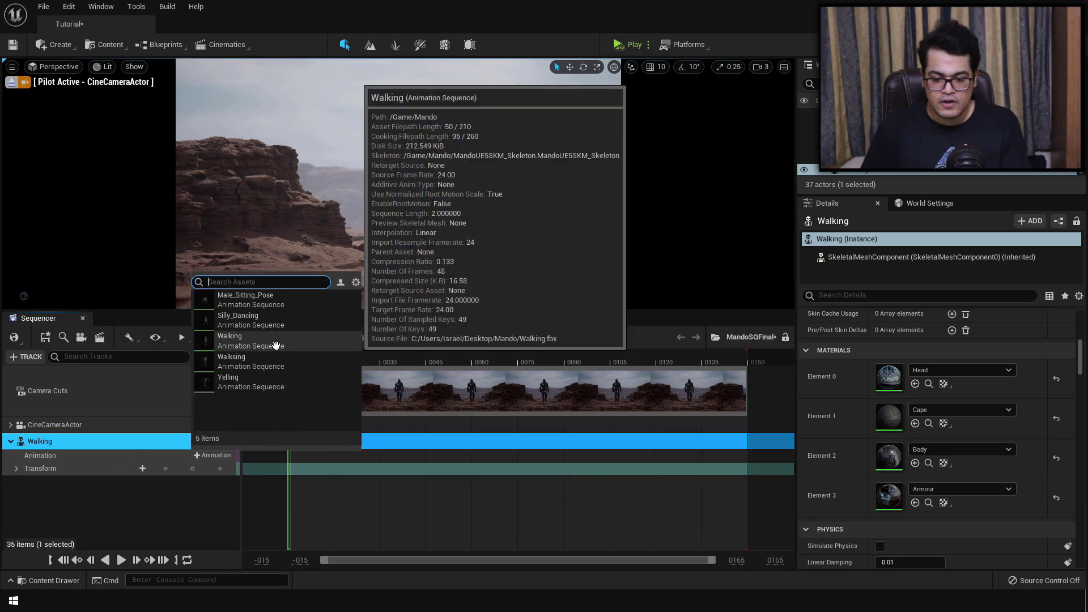
pyautogui.click(276, 345)
pyautogui.click(303, 457)
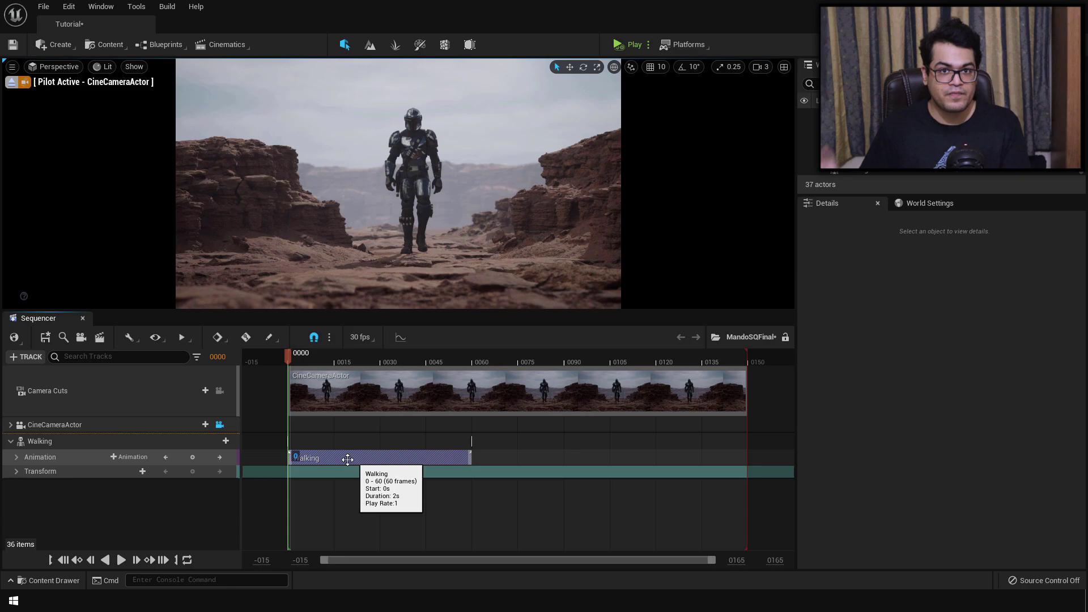
pyautogui.moveTo(471, 457); pyautogui.dragTo(747, 457)
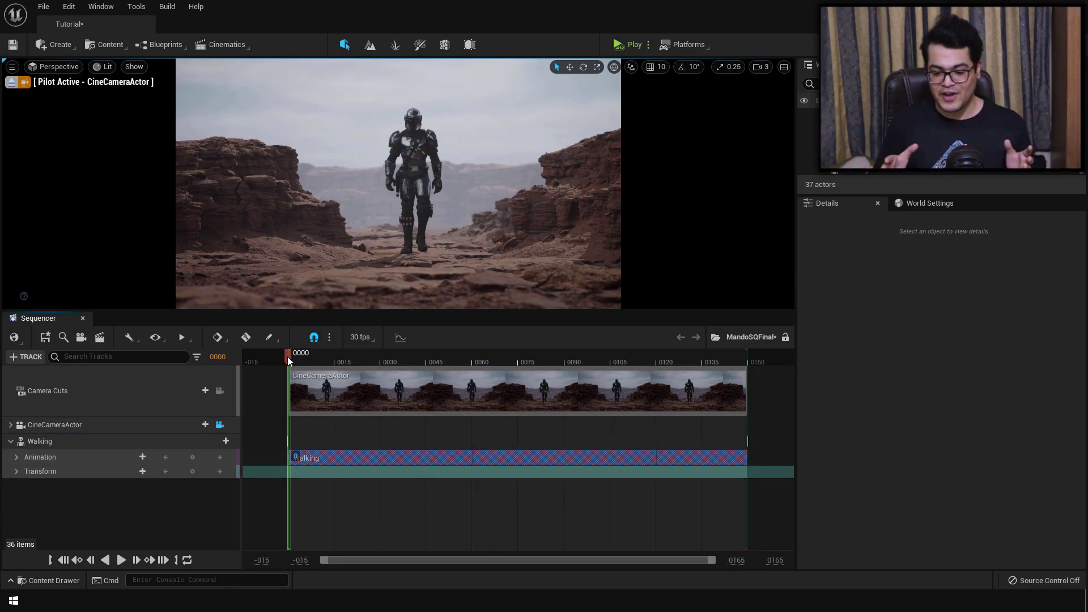
pyautogui.moveTo(287, 356); pyautogui.dragTo(291, 390)
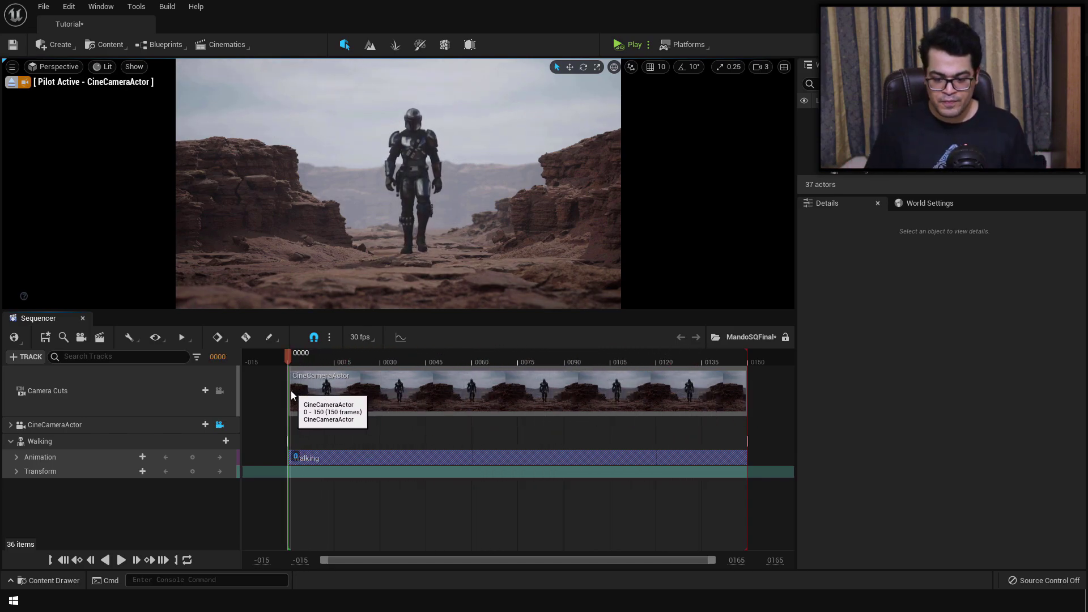
pyautogui.click(122, 559)
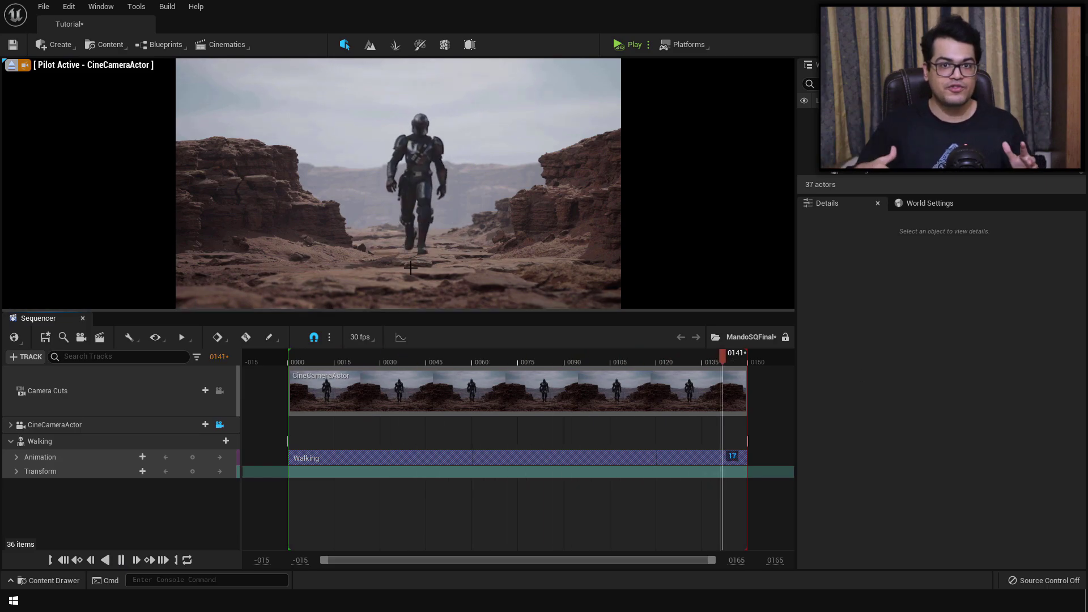
# Stop playback and key the Walking character's Location at frame 0000.
pyautogui.click(119, 559)
pyautogui.click(15, 472)
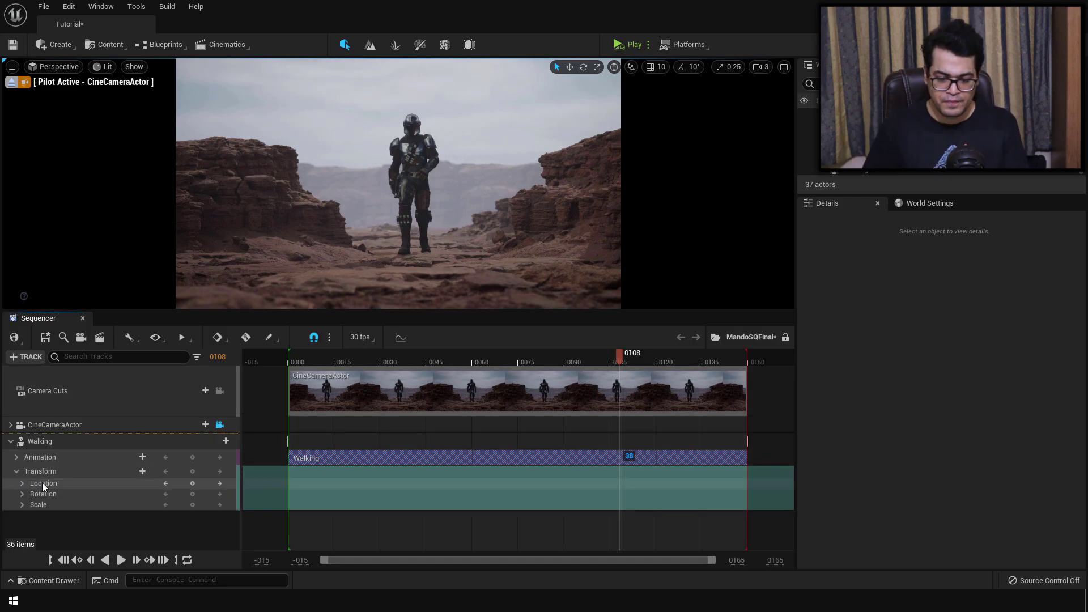
pyautogui.click(290, 361)
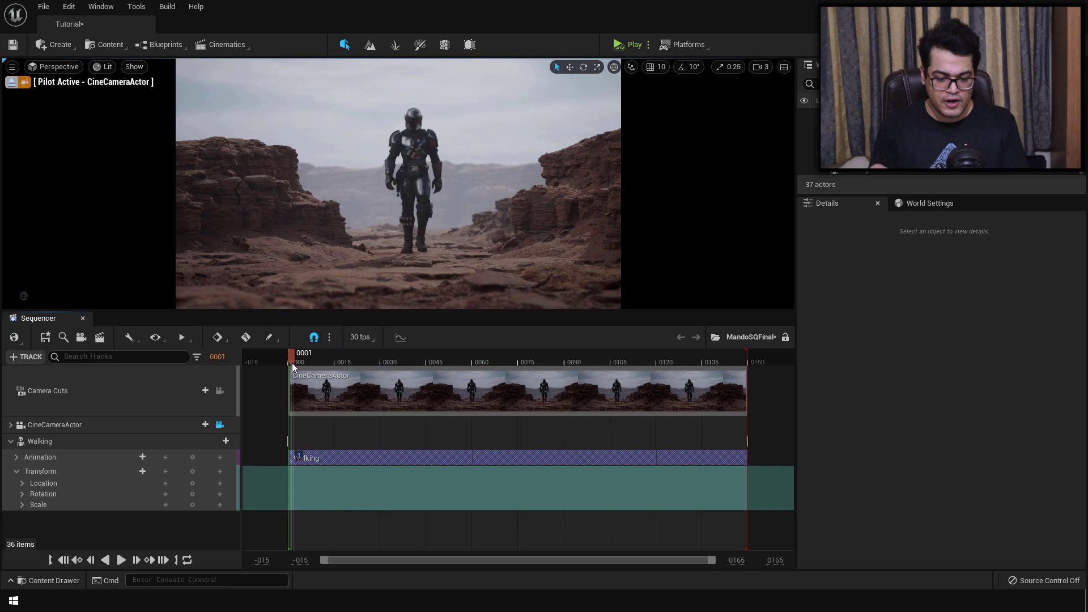
pyautogui.click(193, 485)
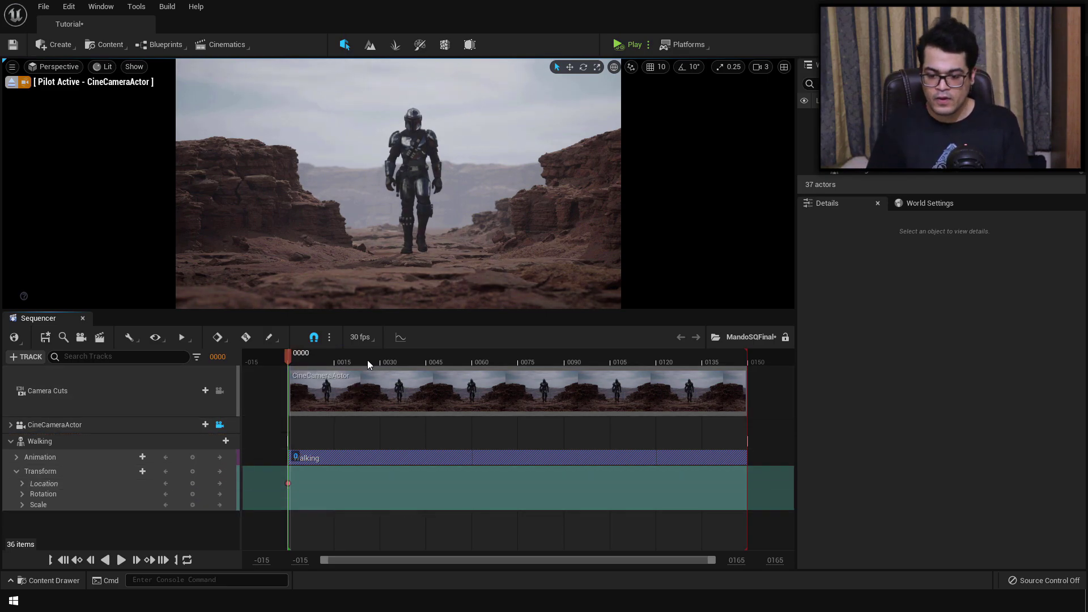
pyautogui.click(718, 361)
# At frame 0149, move the character toward the camera, key Location, and replay.
pyautogui.moveTo(718, 363); pyautogui.dragTo(746, 362)
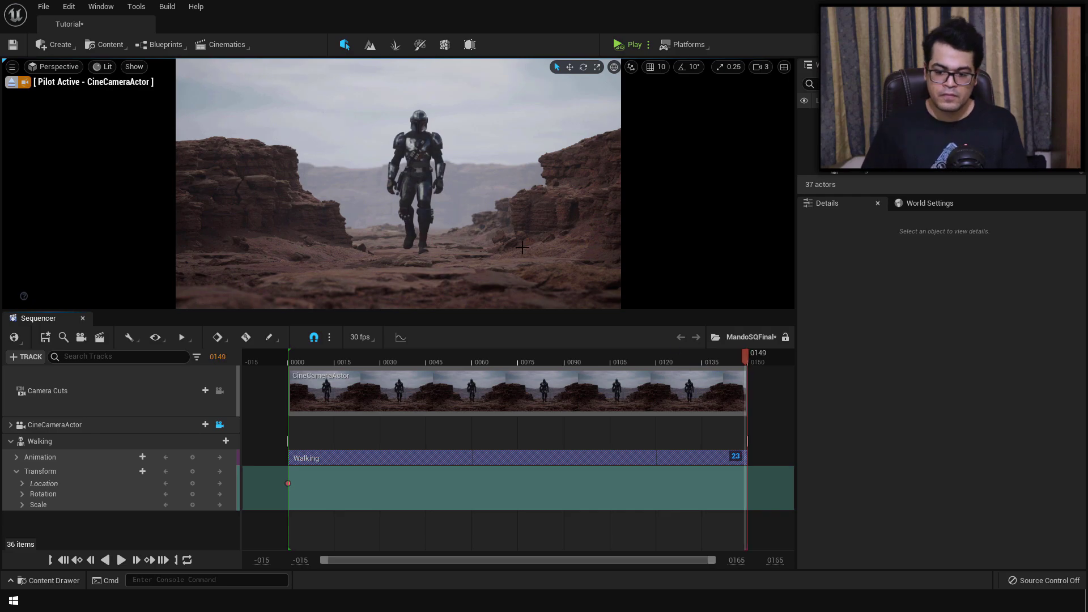
pyautogui.click(418, 254)
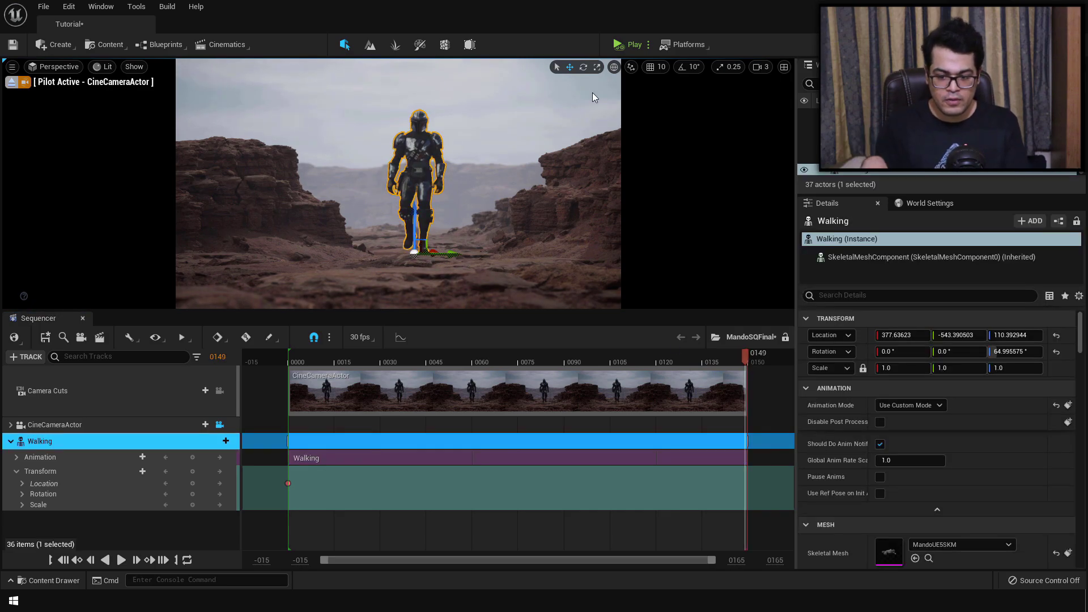
pyautogui.click(615, 69)
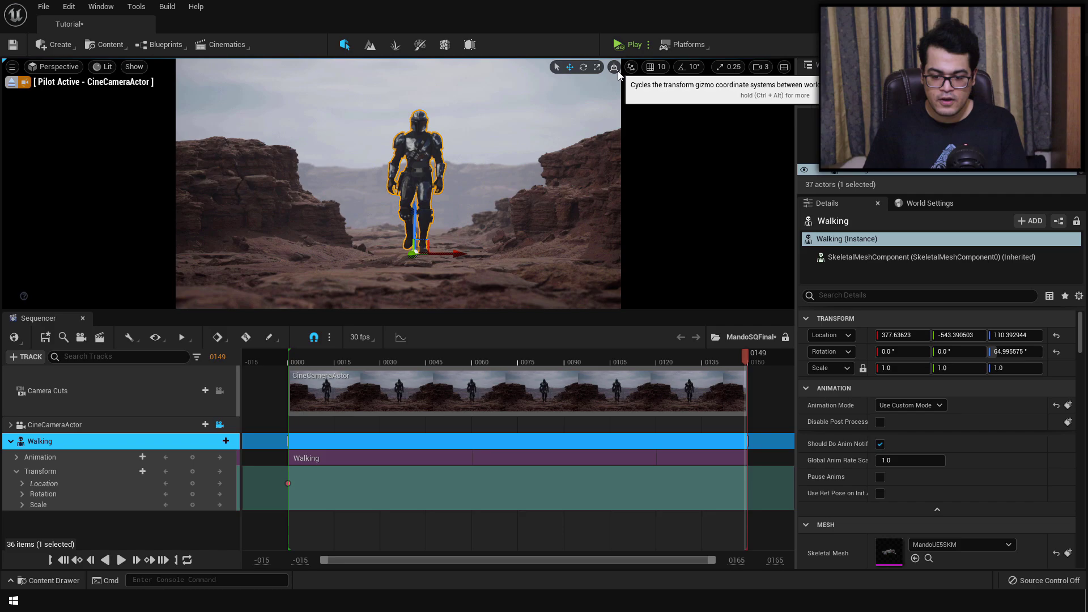
pyautogui.moveTo(412, 253); pyautogui.dragTo(385, 273)
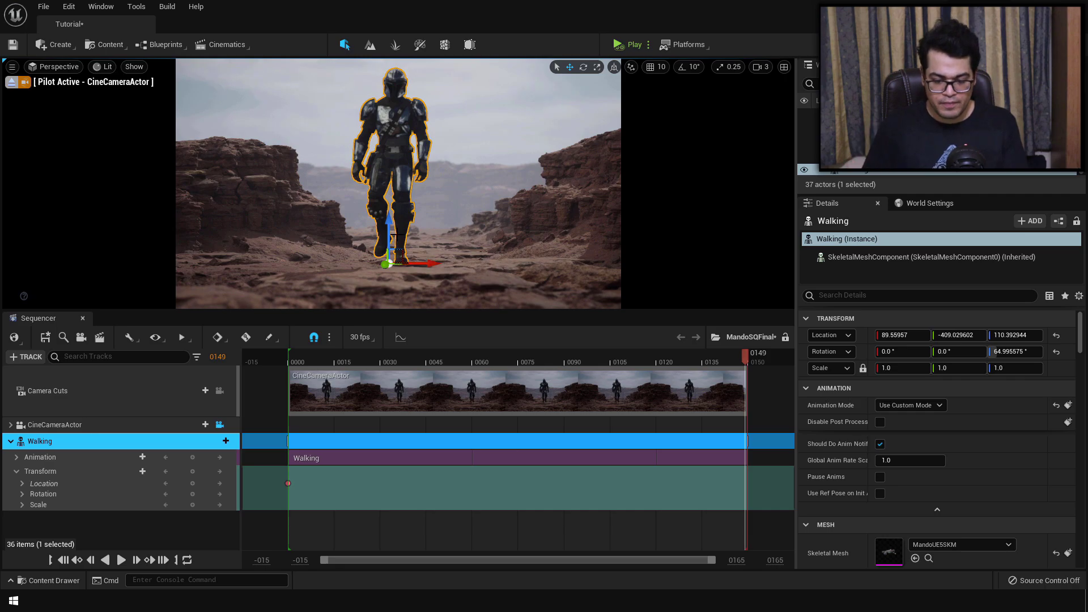
pyautogui.click(193, 484)
pyautogui.moveTo(740, 359); pyautogui.dragTo(311, 451)
pyautogui.press('space')
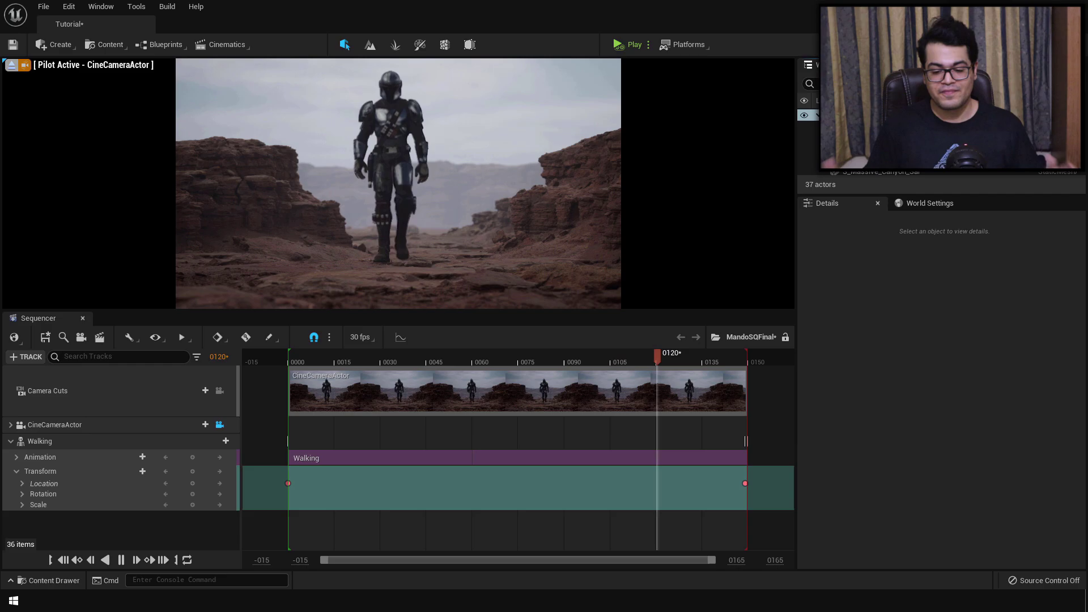
pyautogui.press('space')
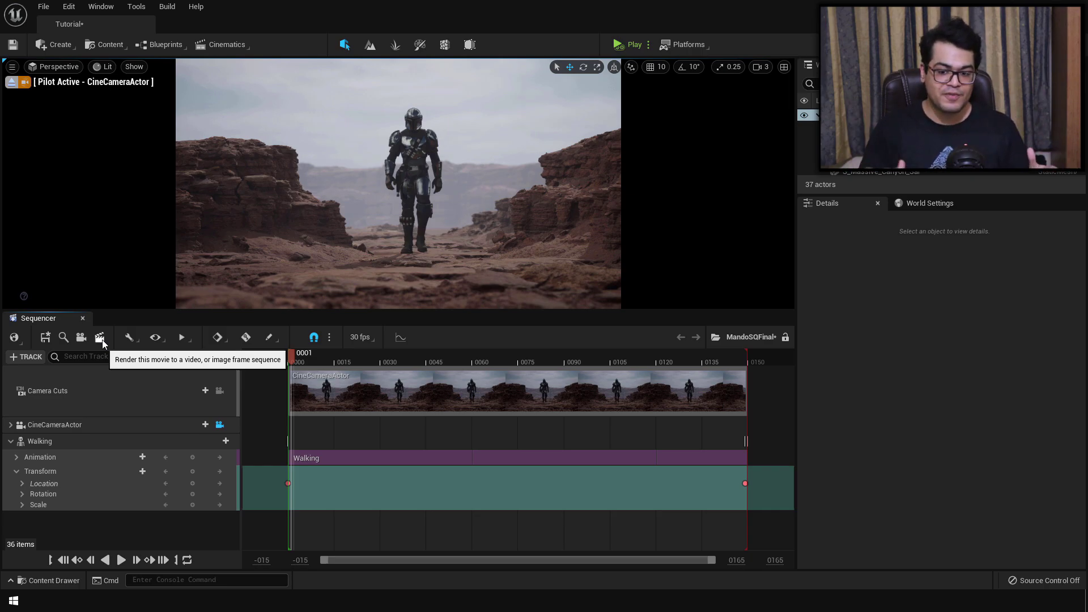
# Set the movie render resolution to 1920 x 1080 and Compression Quality to 100.
pyautogui.click(100, 338)
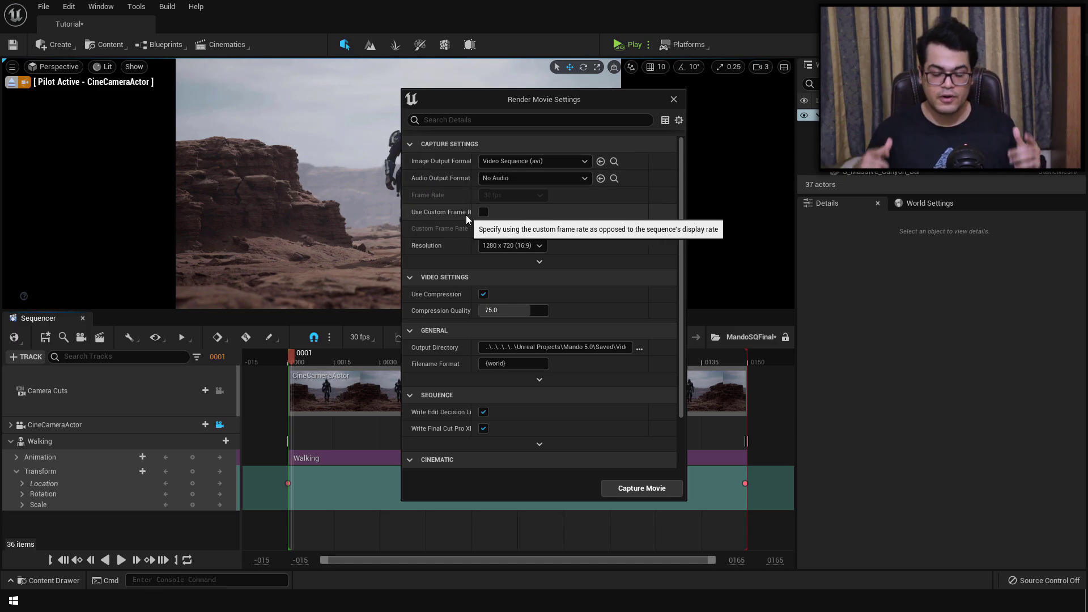
pyautogui.click(505, 245)
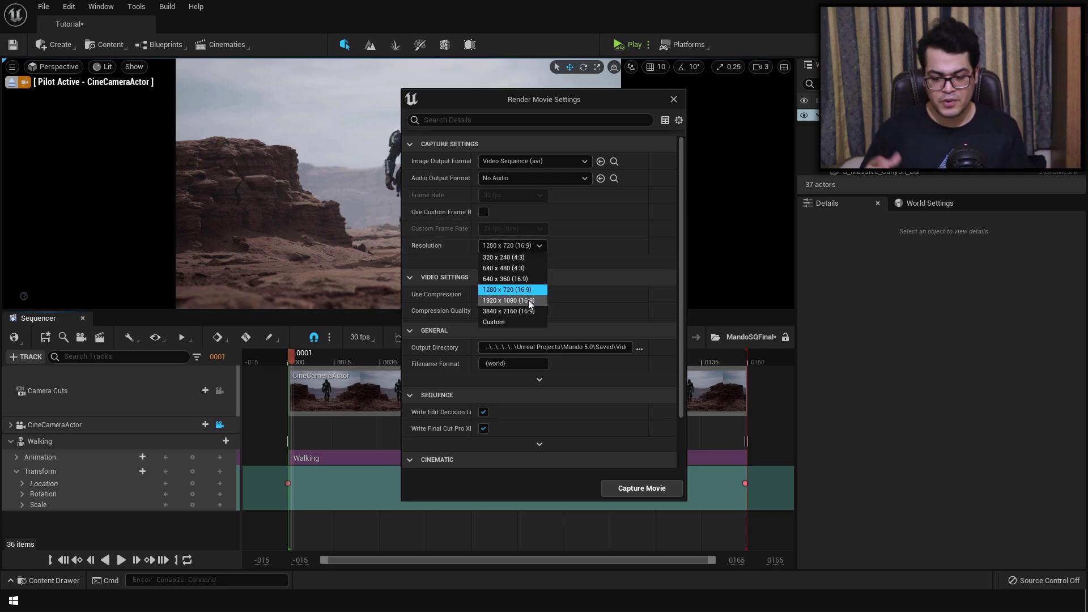
pyautogui.click(512, 301)
pyautogui.click(540, 262)
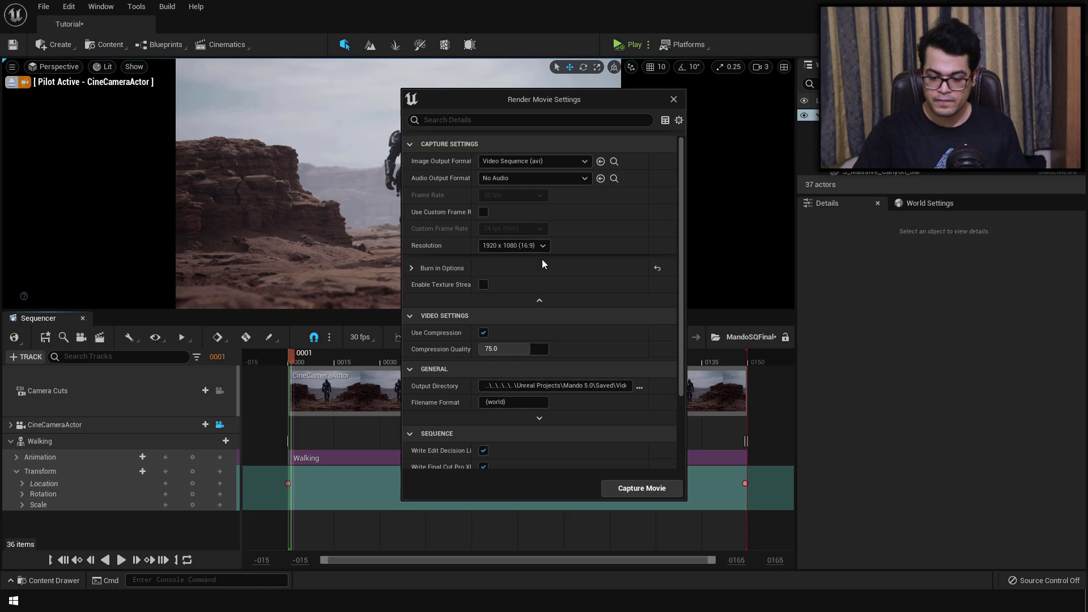
pyautogui.scroll(-1, 542, 264)
pyautogui.scroll(-2, 541, 263)
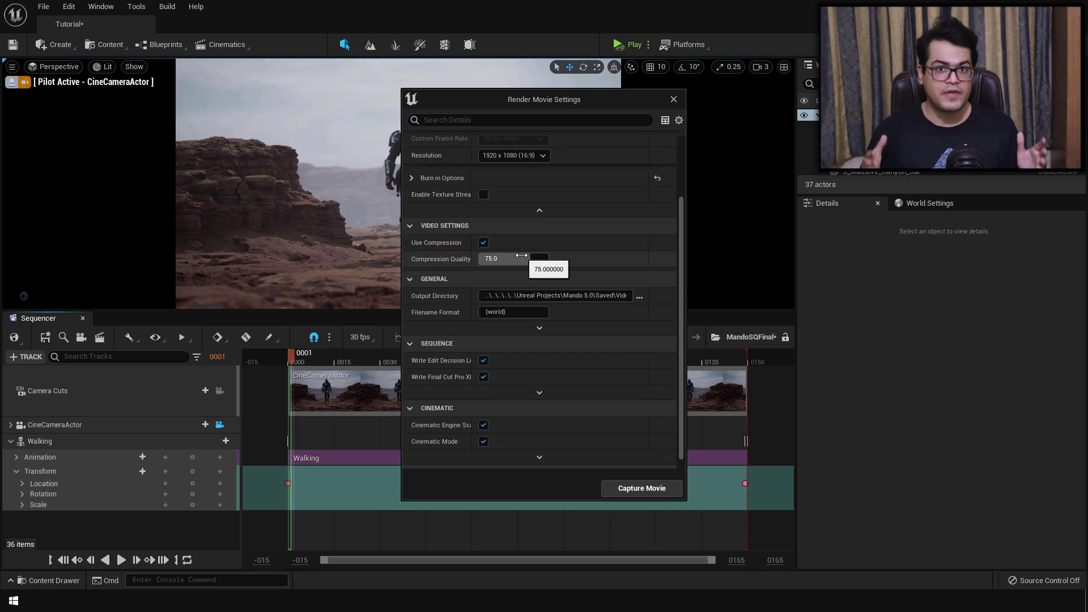
pyautogui.moveTo(521, 258); pyautogui.dragTo(538, 260)
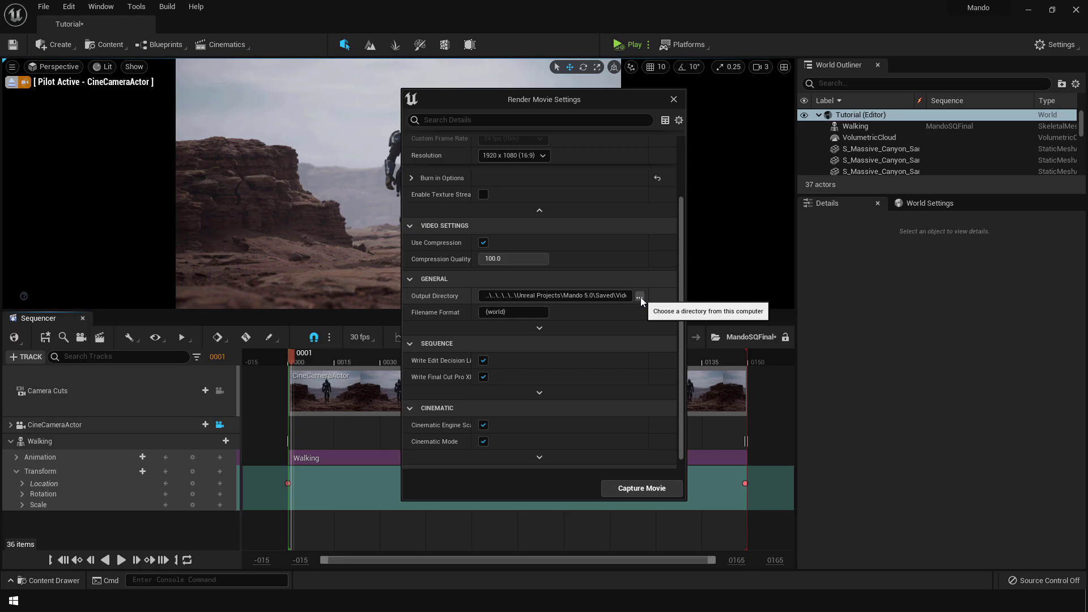
# In Animation options, keep 32 warm-up frames and set warm-up delays to 1.0 s.
pyautogui.scroll(-1, 583, 351)
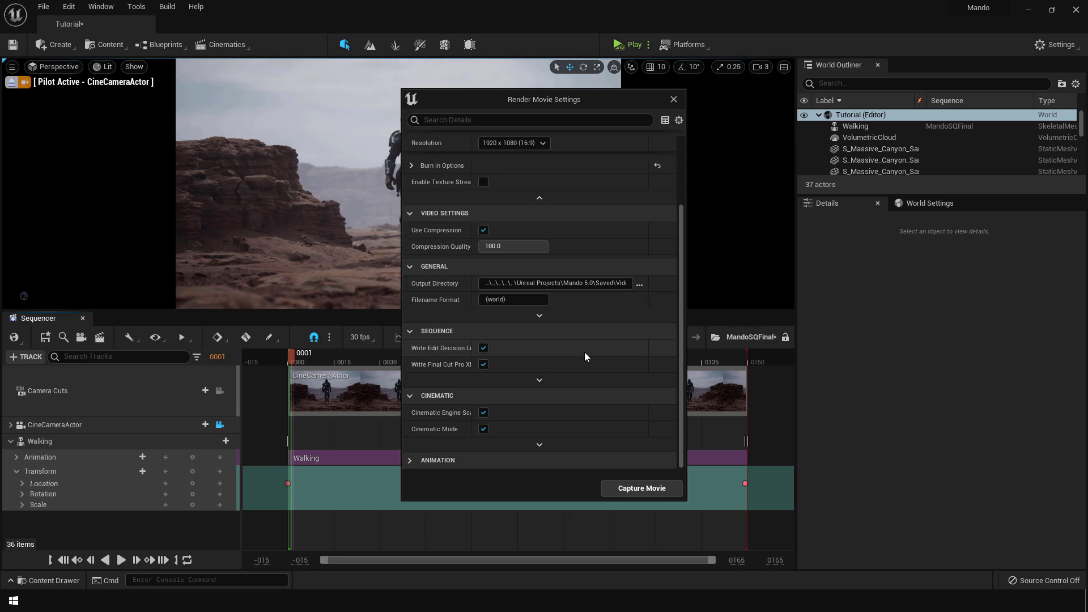
pyautogui.click(406, 460)
pyautogui.scroll(-5, 433, 434)
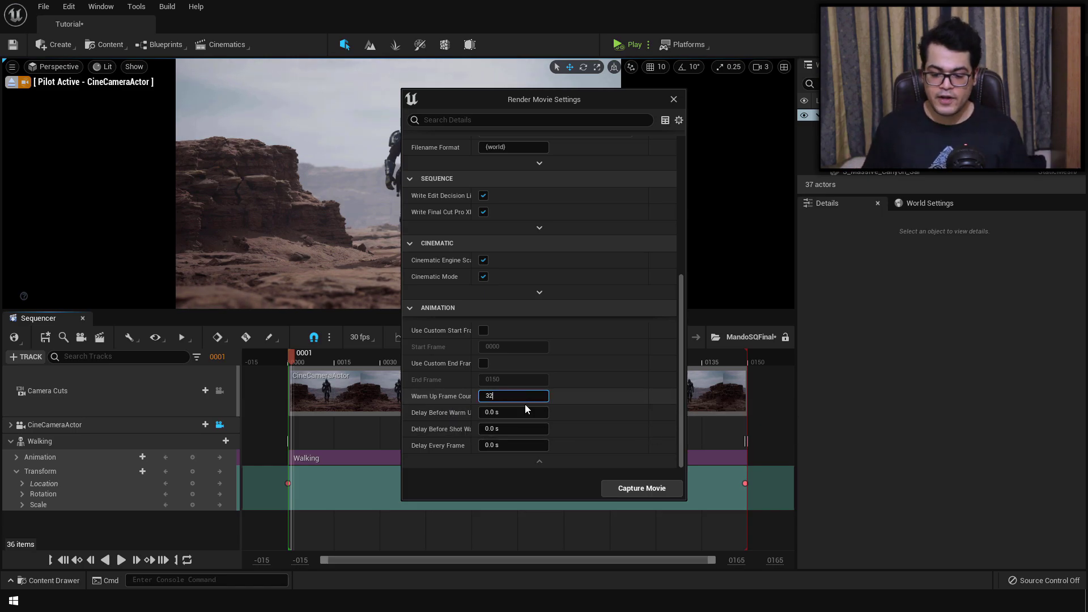
pyautogui.click(526, 409)
pyautogui.write('1')
pyautogui.click(525, 429)
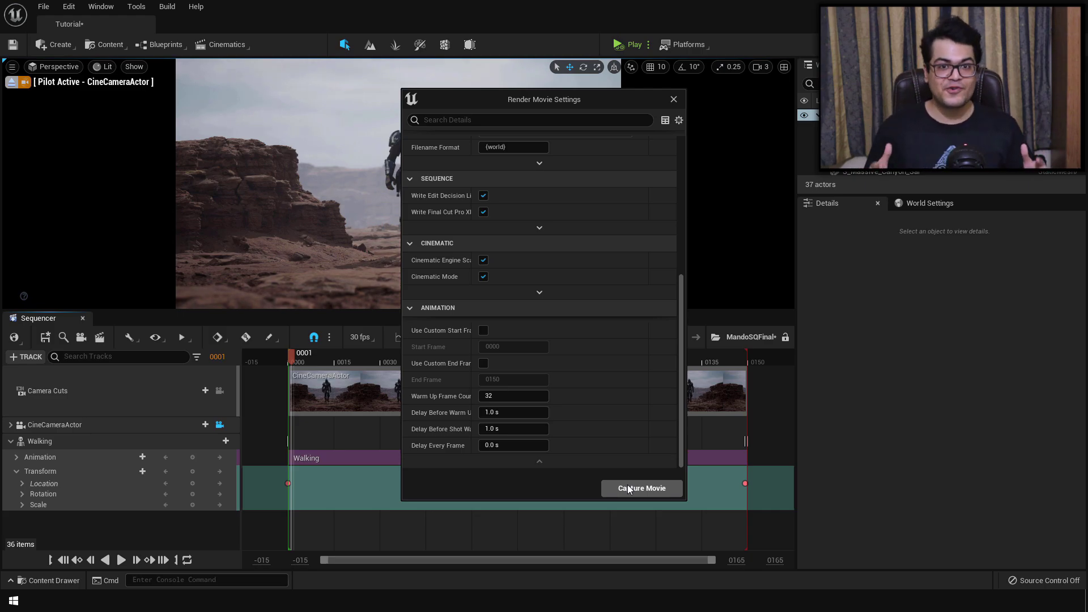
# Start capturing the MandoSQFinal sequence to a movie.
pyautogui.click(627, 488)
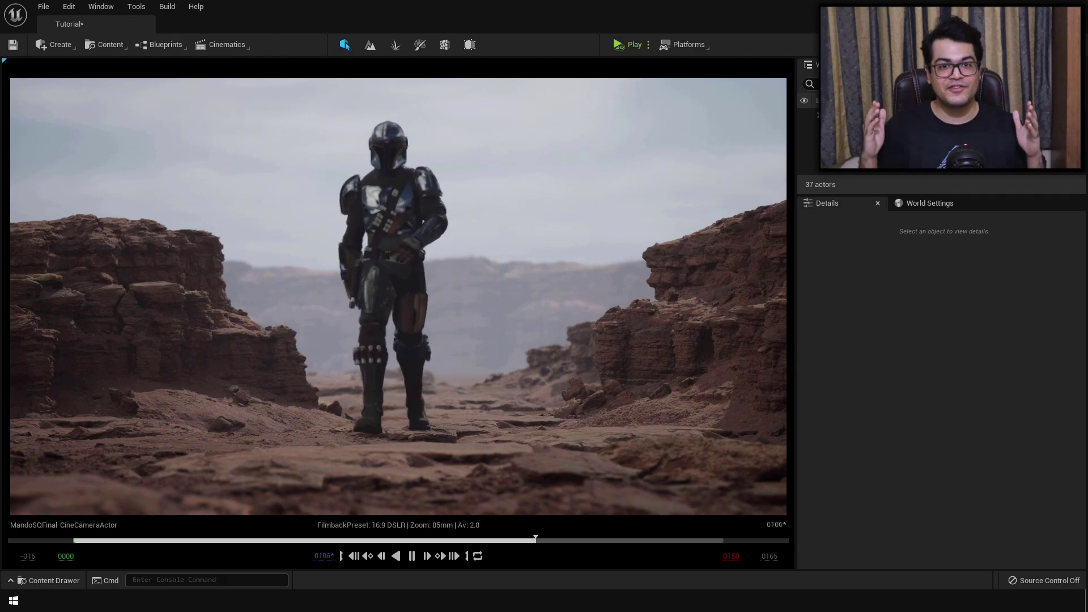